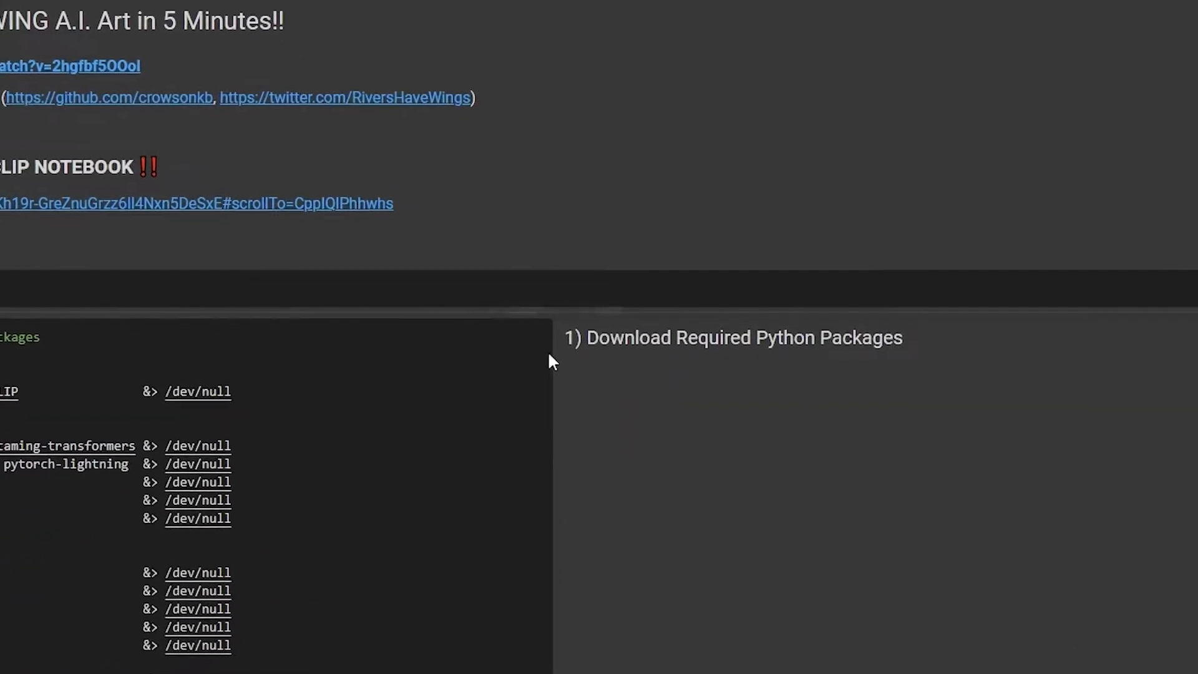
Try to run the "Download Required Python Packages" cell while signed out, and cancel leaving the site
{"action": "left_click_drag", "start_coordinate": [566, 338], "coordinate": [912, 349]}
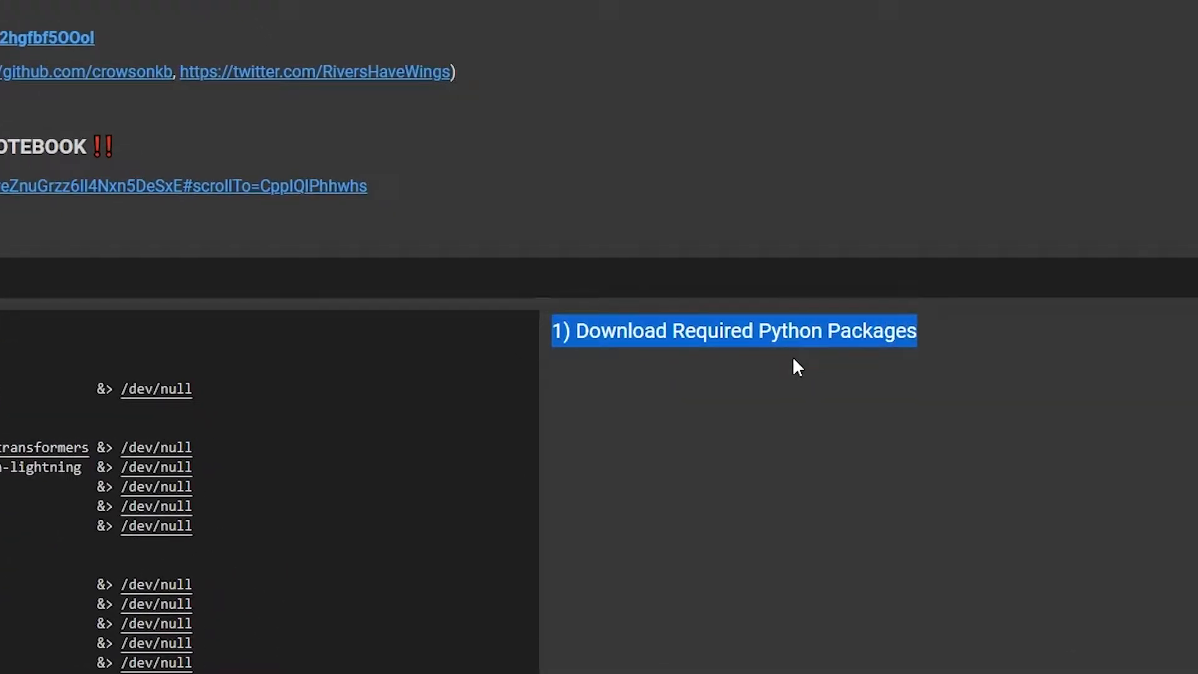
{"action": "left_click", "coordinate": [798, 367]}
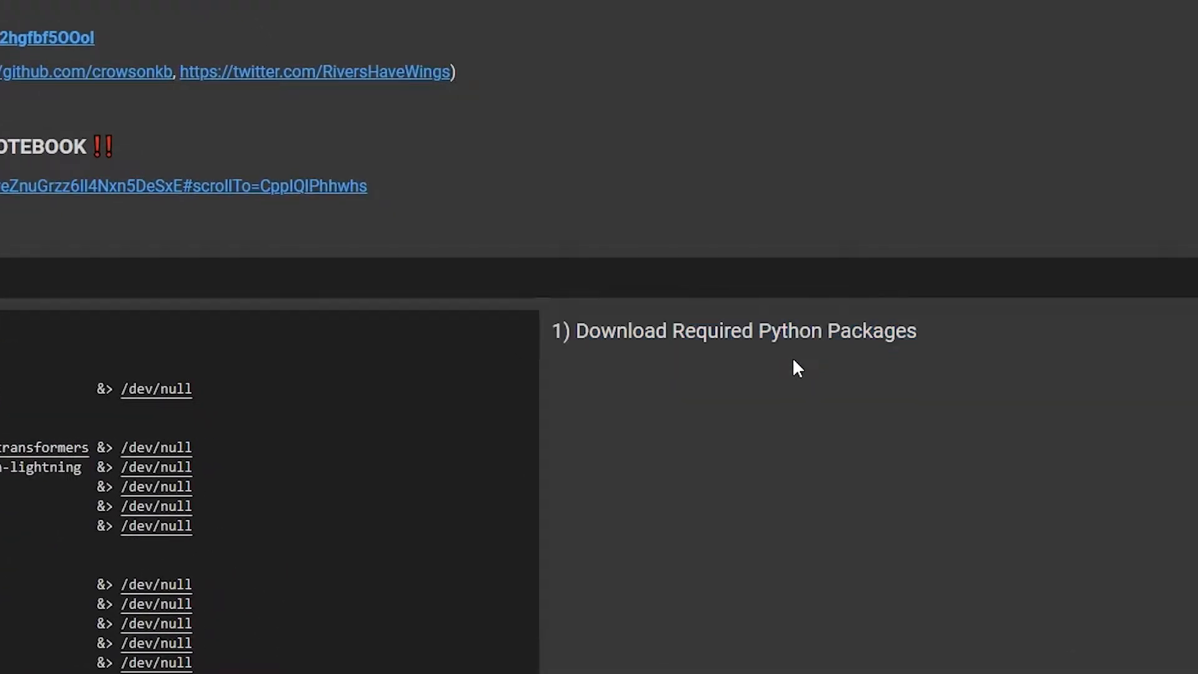
{"action": "scroll", "coordinate": [788, 356], "scroll_direction": "down", "scroll_amount": 3}
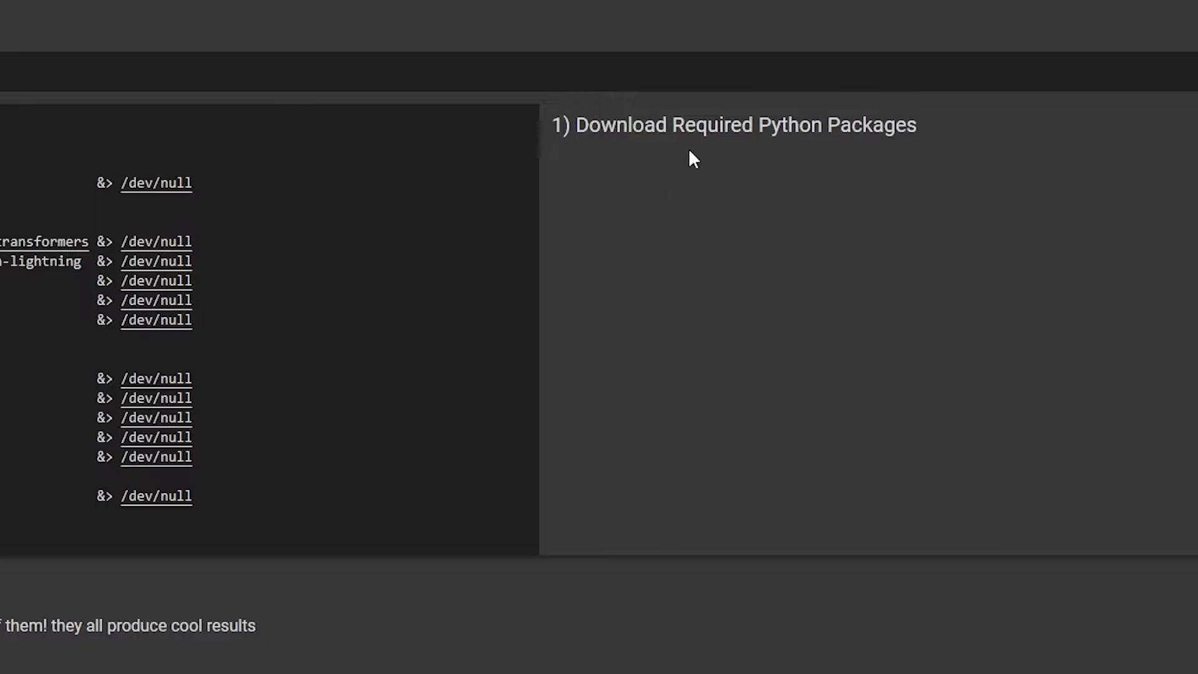
{"action": "scroll", "coordinate": [690, 152], "scroll_direction": "up", "scroll_amount": 1}
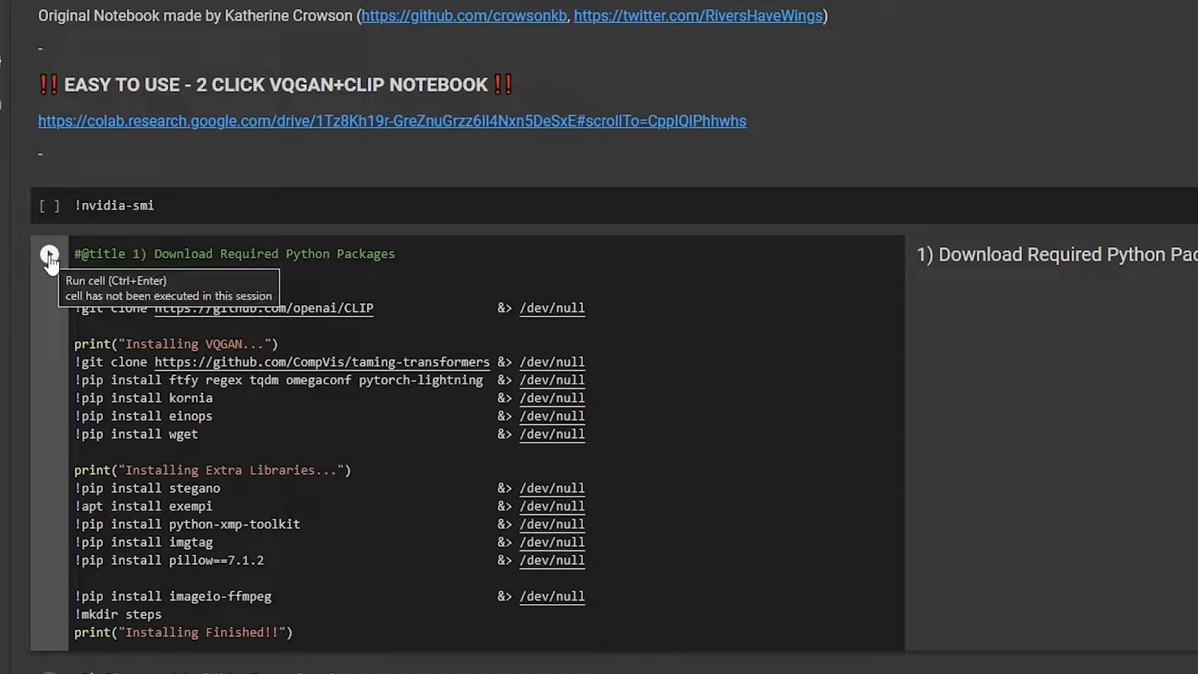
{"action": "left_click", "coordinate": [50, 257]}
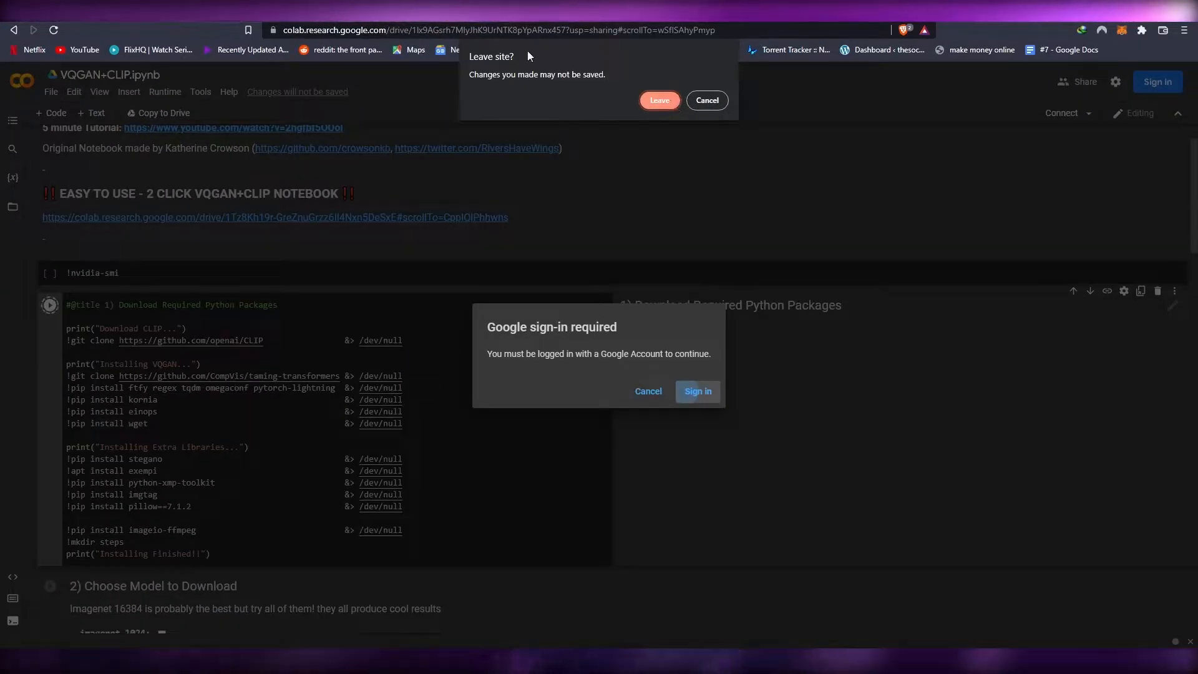
{"action": "left_click", "coordinate": [707, 100]}
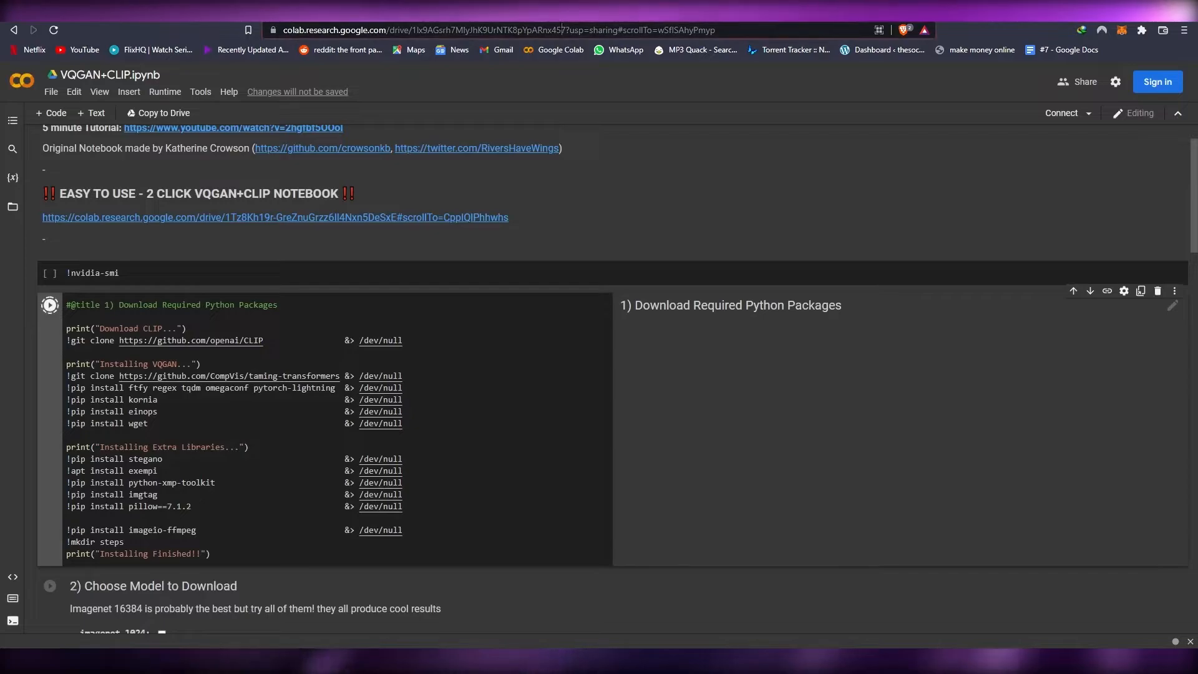
{"action": "left_click", "coordinate": [560, 29]}
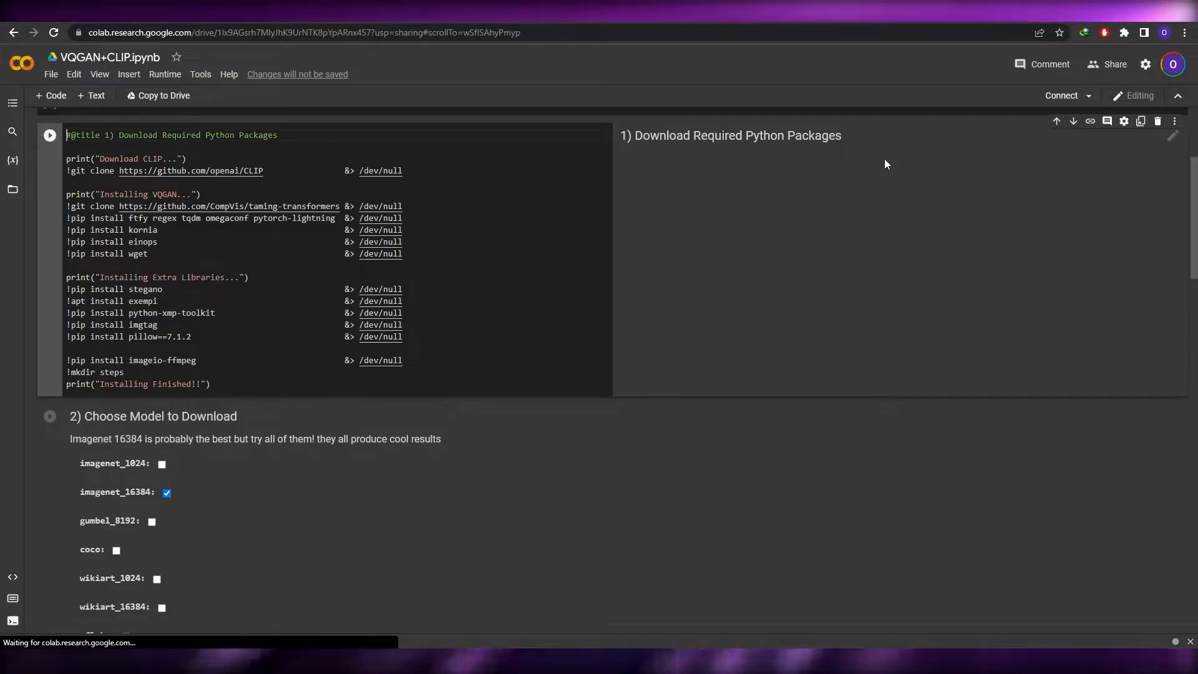
Run the "Download Required Python Packages" cell in the signed-in notebook and accept the high-RAM notice
{"action": "scroll", "coordinate": [885, 164], "scroll_direction": "up", "scroll_amount": 3}
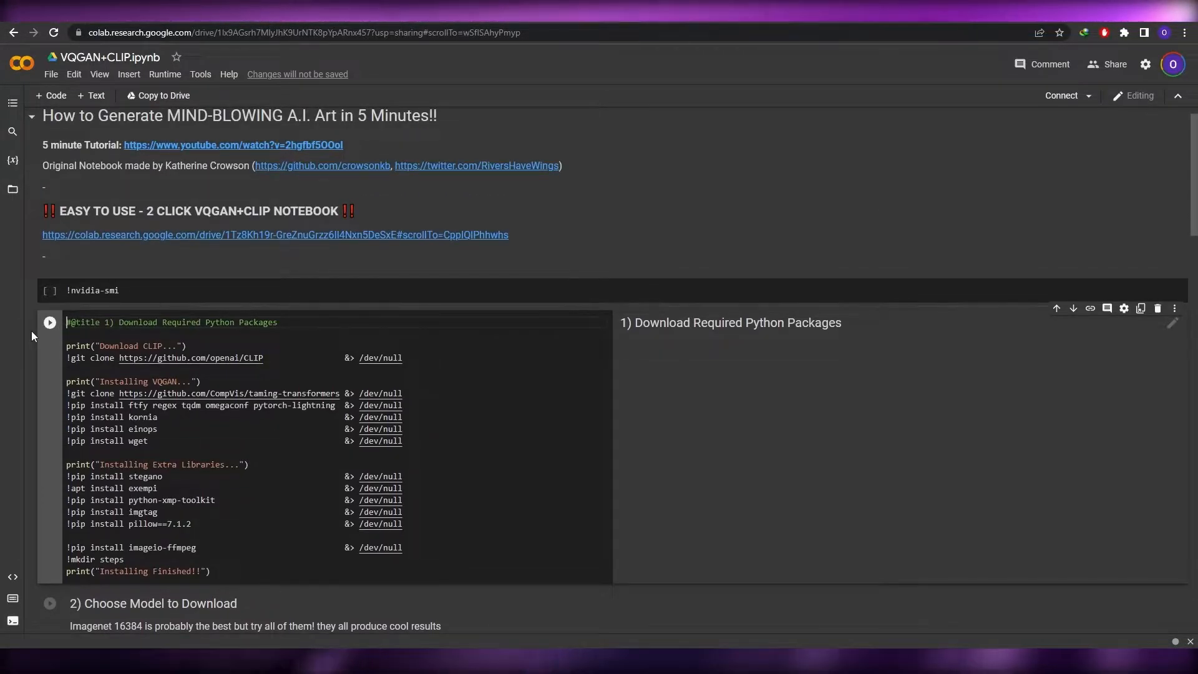
{"action": "left_click", "coordinate": [50, 322]}
{"action": "left_click", "coordinate": [761, 409]}
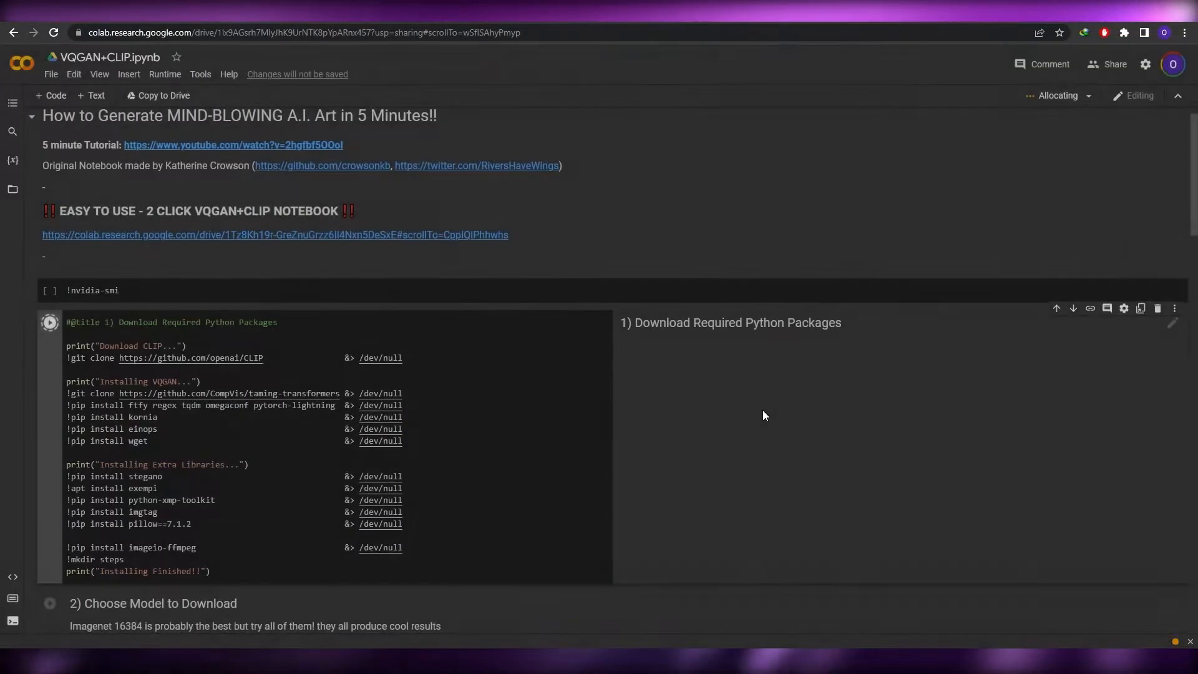
{"action": "scroll", "coordinate": [762, 415], "scroll_direction": "down", "scroll_amount": 2}
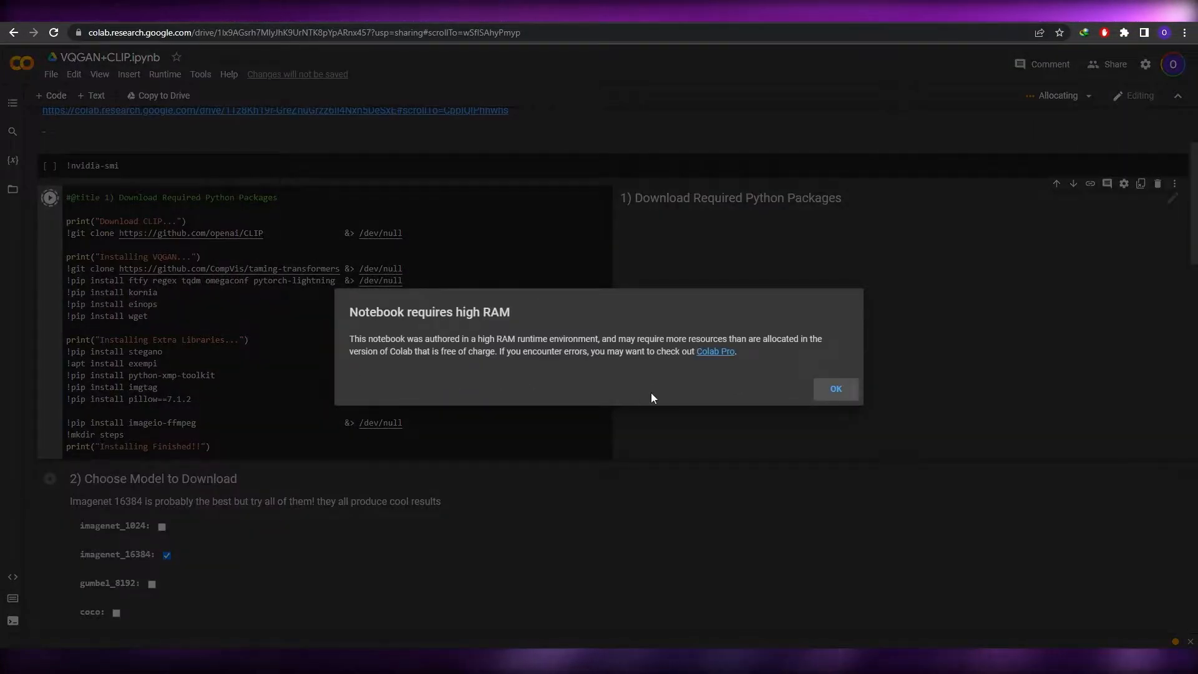
{"action": "left_click", "coordinate": [835, 390]}
{"action": "scroll", "coordinate": [834, 393], "scroll_direction": "up", "scroll_amount": 1}
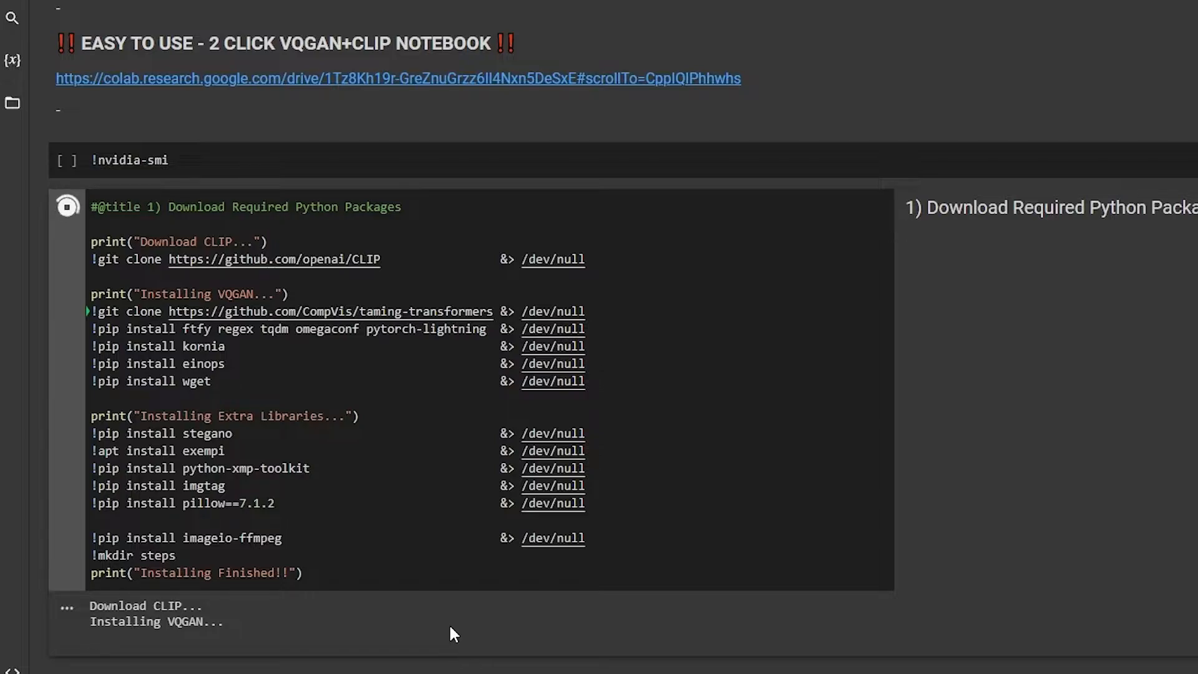
{"action": "scroll", "coordinate": [452, 633], "scroll_direction": "down", "scroll_amount": 3}
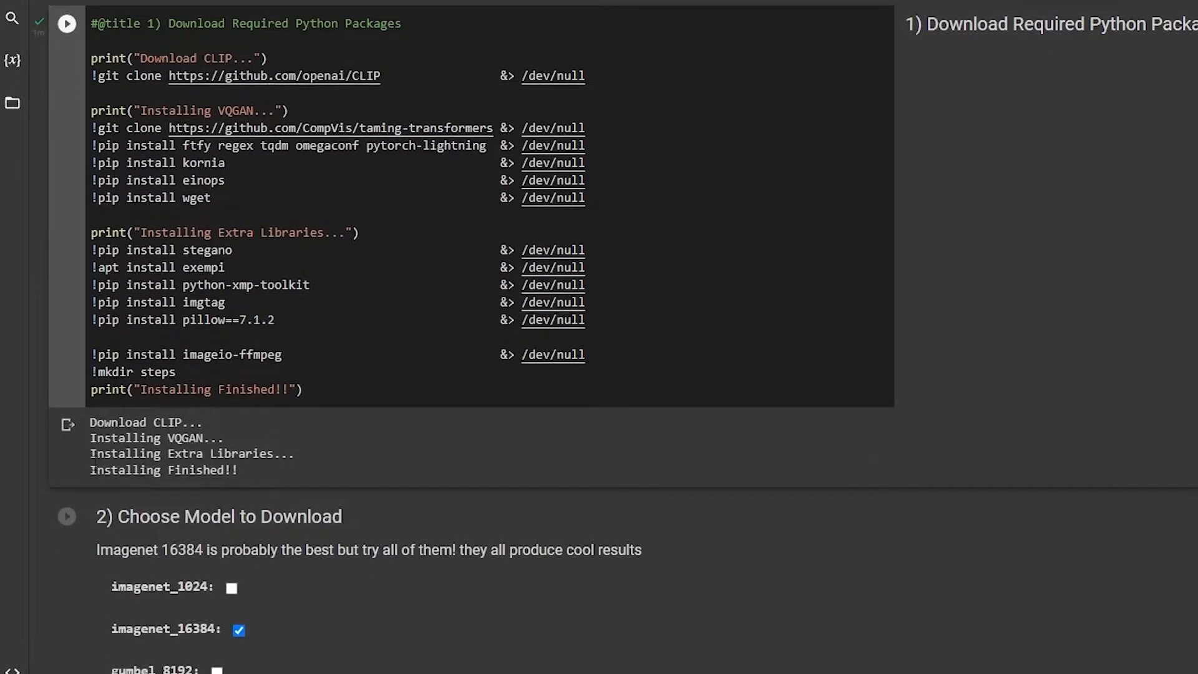
{"action": "left_click_drag", "start_coordinate": [94, 470], "coordinate": [257, 470]}
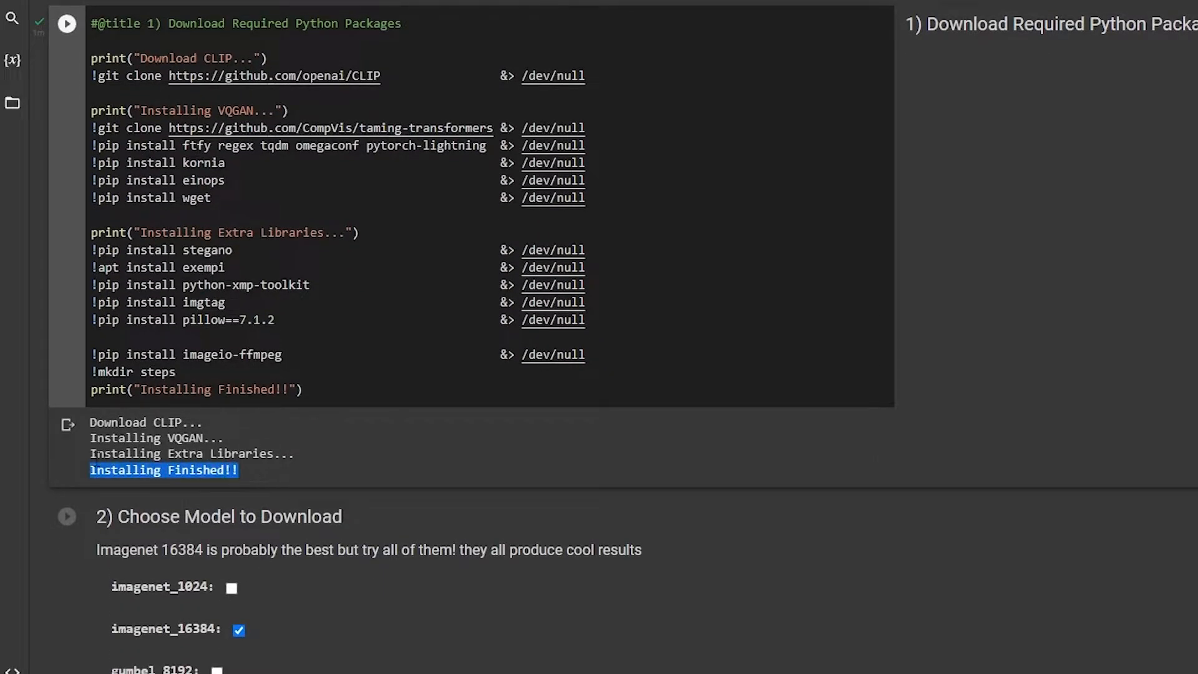
{"action": "scroll", "coordinate": [612, 434], "scroll_direction": "up", "scroll_amount": 3}
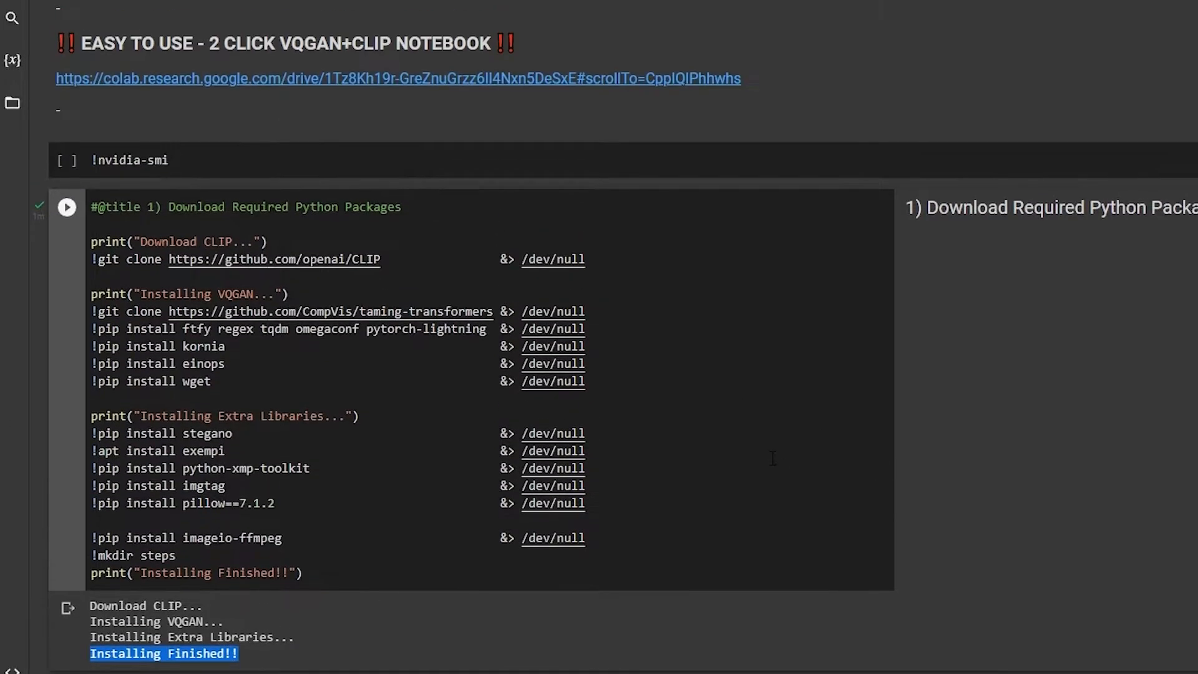
Run the "Choose Model to Download" cell with only imagenet_16384 selected
{"action": "scroll", "coordinate": [792, 424], "scroll_direction": "down", "scroll_amount": 5}
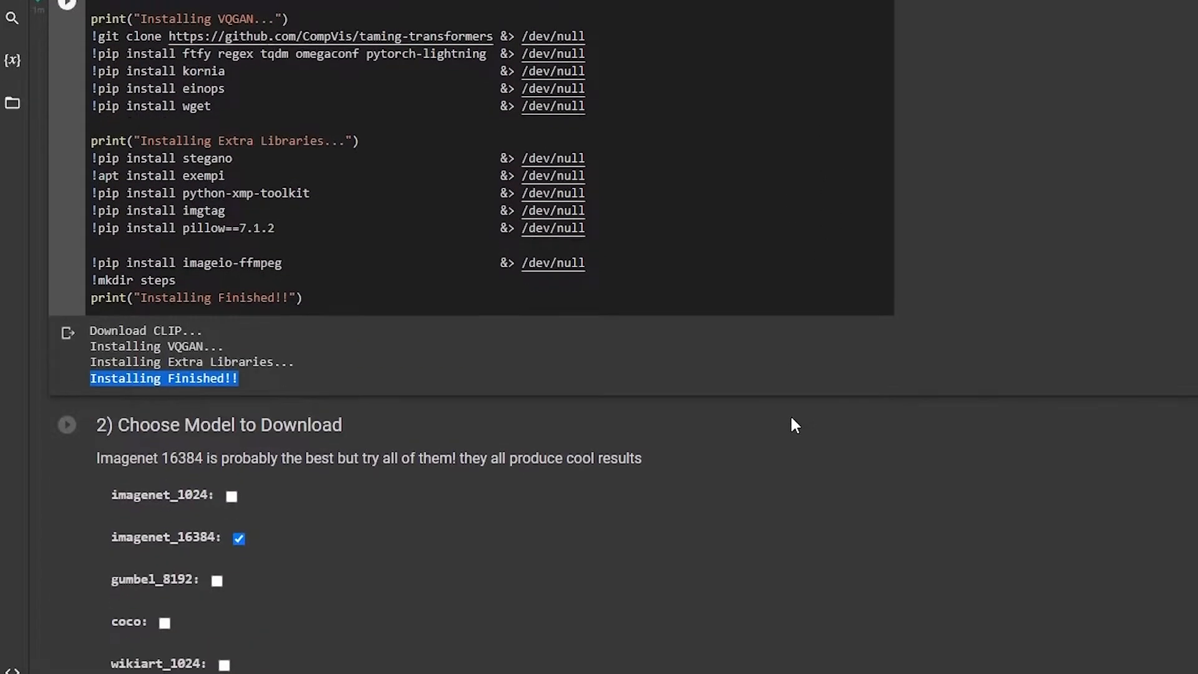
{"action": "left_click", "coordinate": [124, 425]}
{"action": "scroll", "coordinate": [177, 430], "scroll_direction": "down", "scroll_amount": 3}
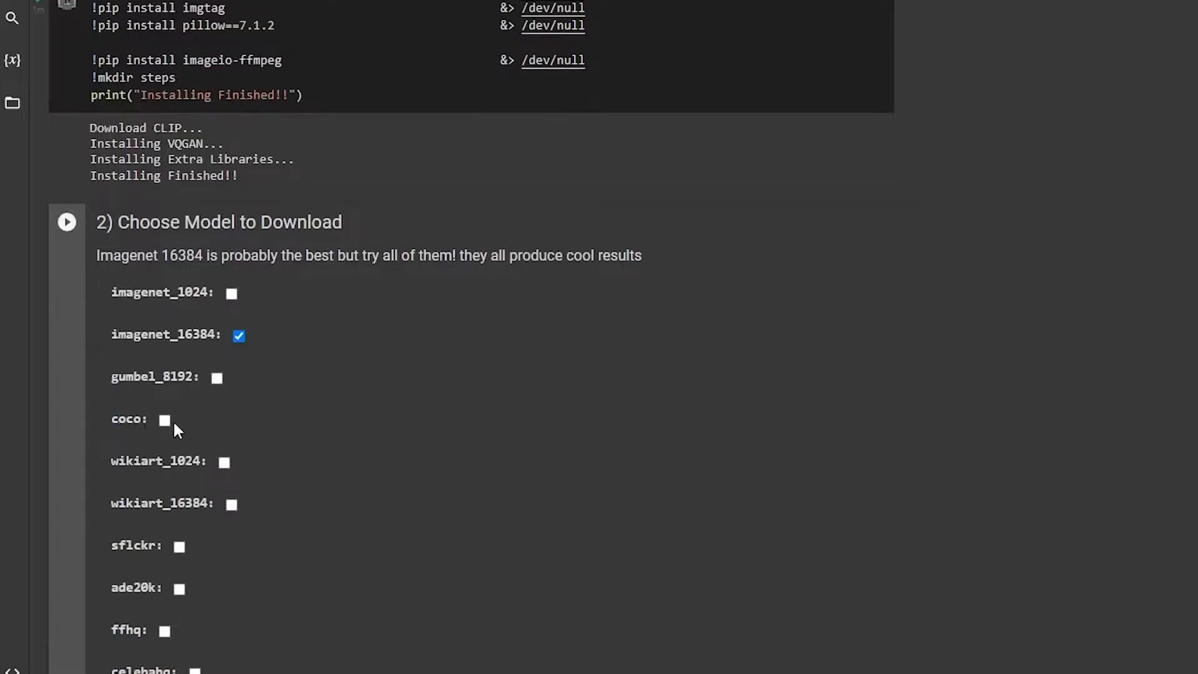
{"action": "left_click_drag", "start_coordinate": [122, 227], "coordinate": [361, 233]}
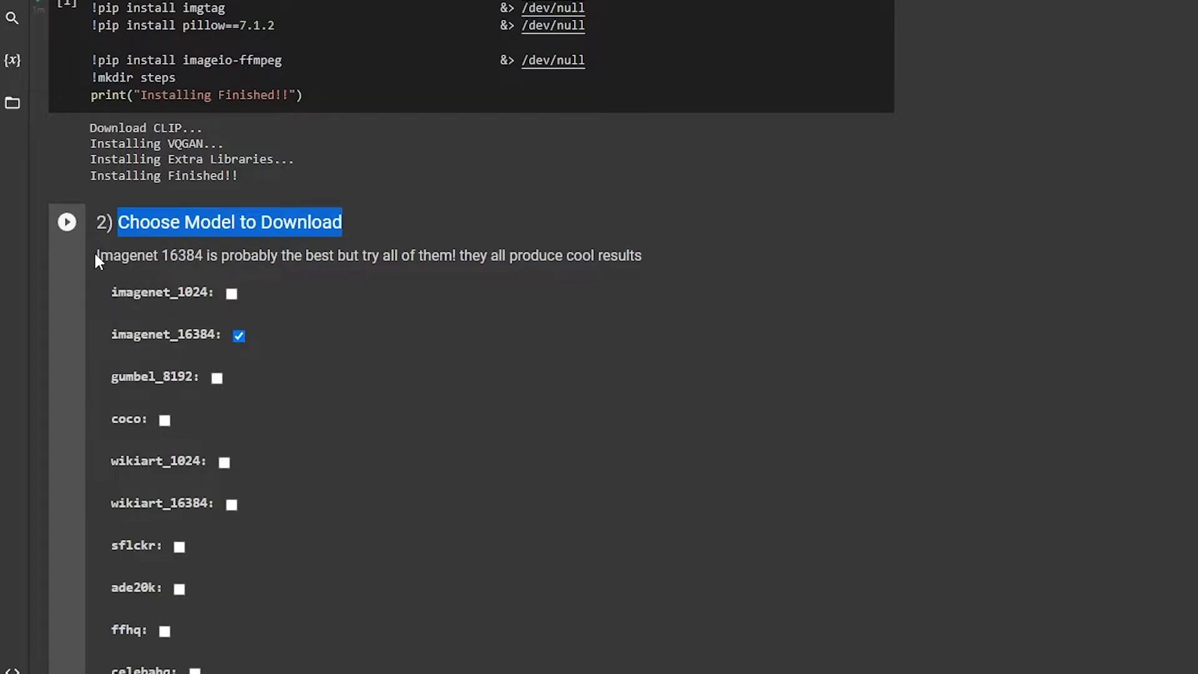
{"action": "left_click_drag", "start_coordinate": [96, 255], "coordinate": [114, 253]}
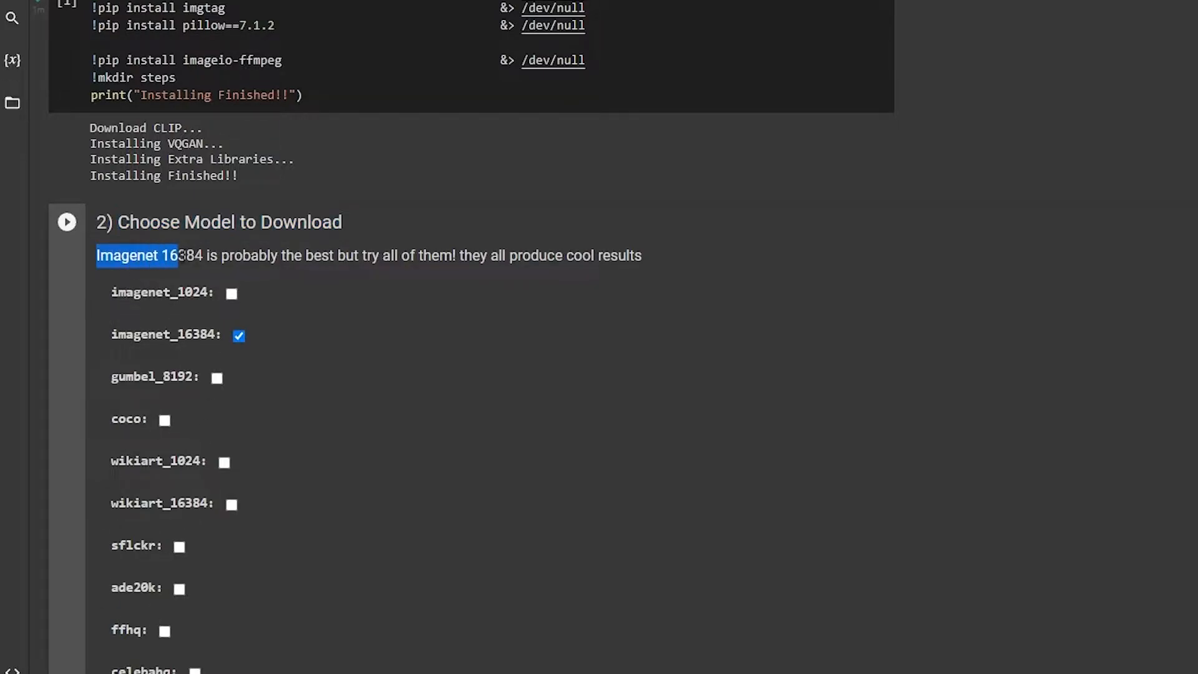
{"action": "left_click_drag", "start_coordinate": [206, 256], "coordinate": [432, 256]}
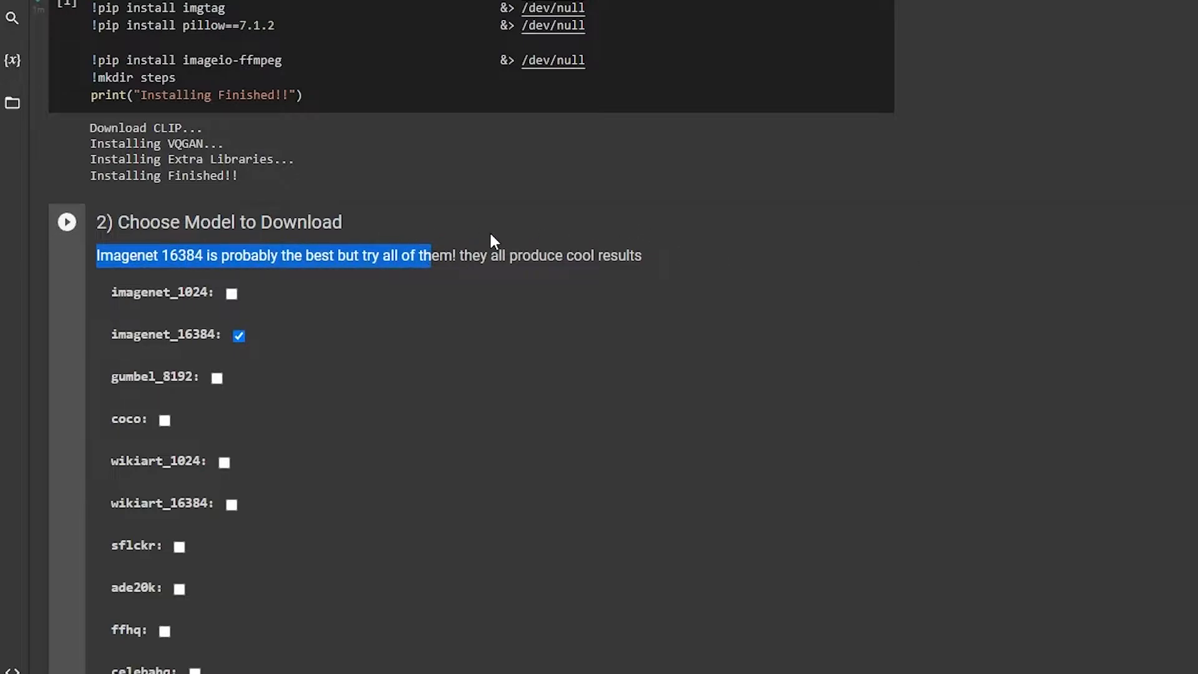
{"action": "left_click", "coordinate": [438, 235]}
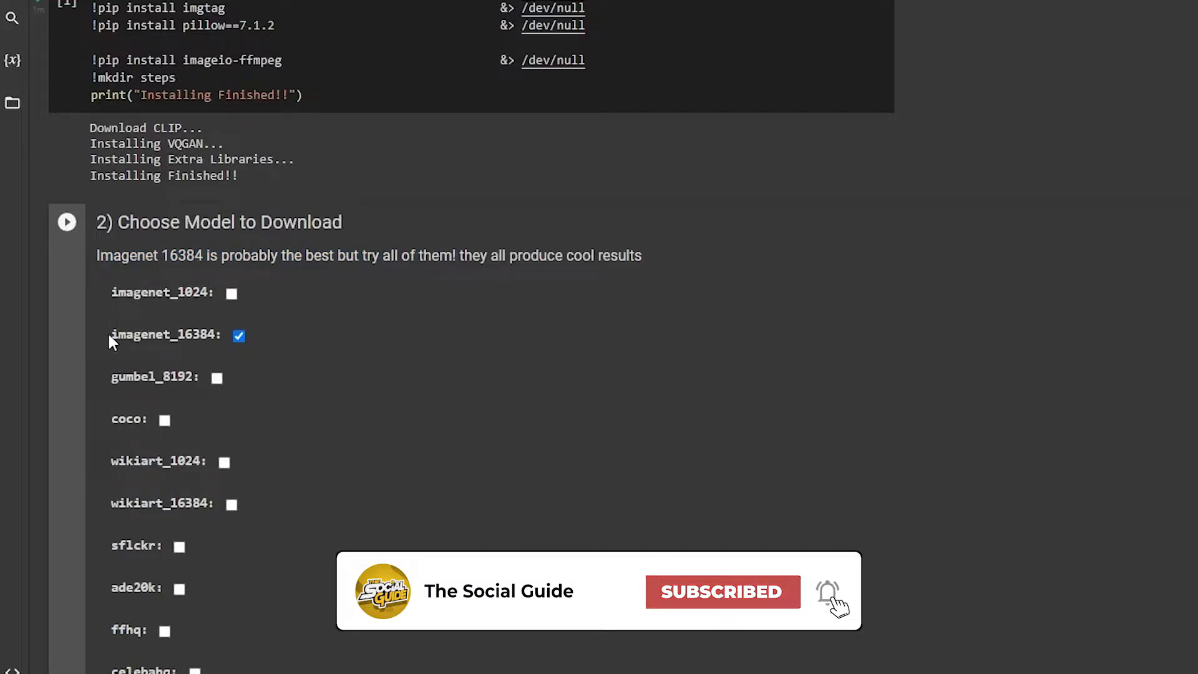
{"action": "left_click_drag", "start_coordinate": [108, 332], "coordinate": [216, 336]}
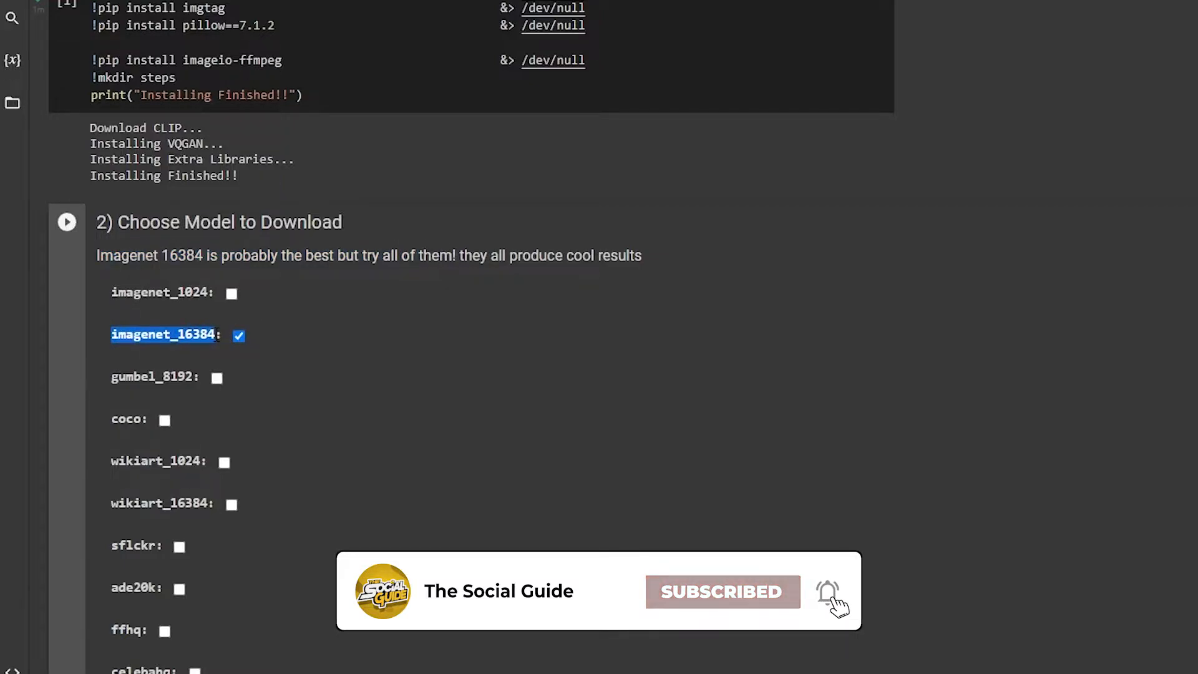
{"action": "left_click", "coordinate": [66, 223]}
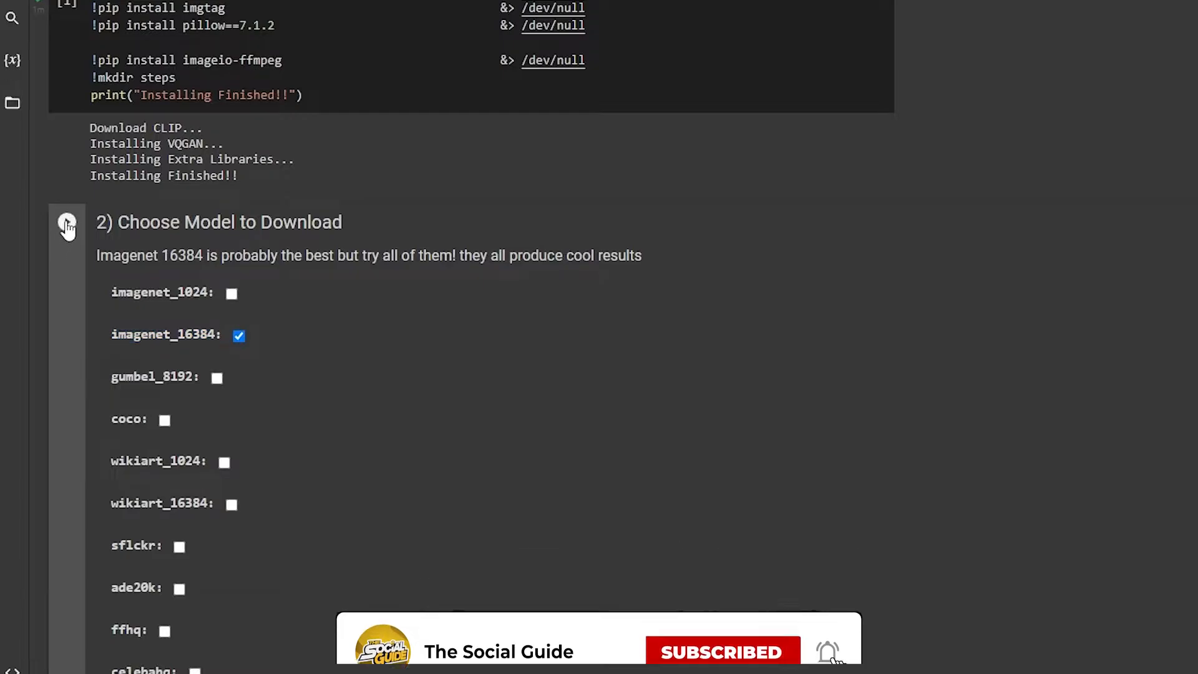
{"action": "scroll", "coordinate": [195, 314], "scroll_direction": "down", "scroll_amount": 2}
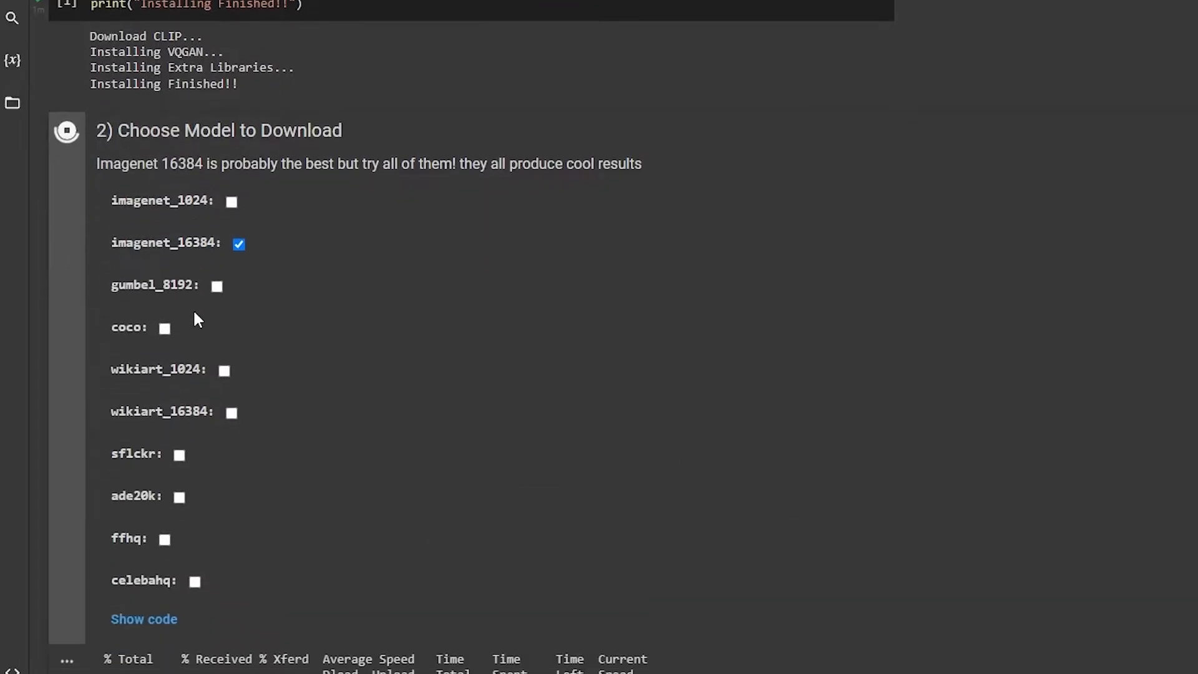
Run the "Download Libraries for Neural Network" cell below the model download output
{"action": "scroll", "coordinate": [229, 279], "scroll_direction": "down", "scroll_amount": 2}
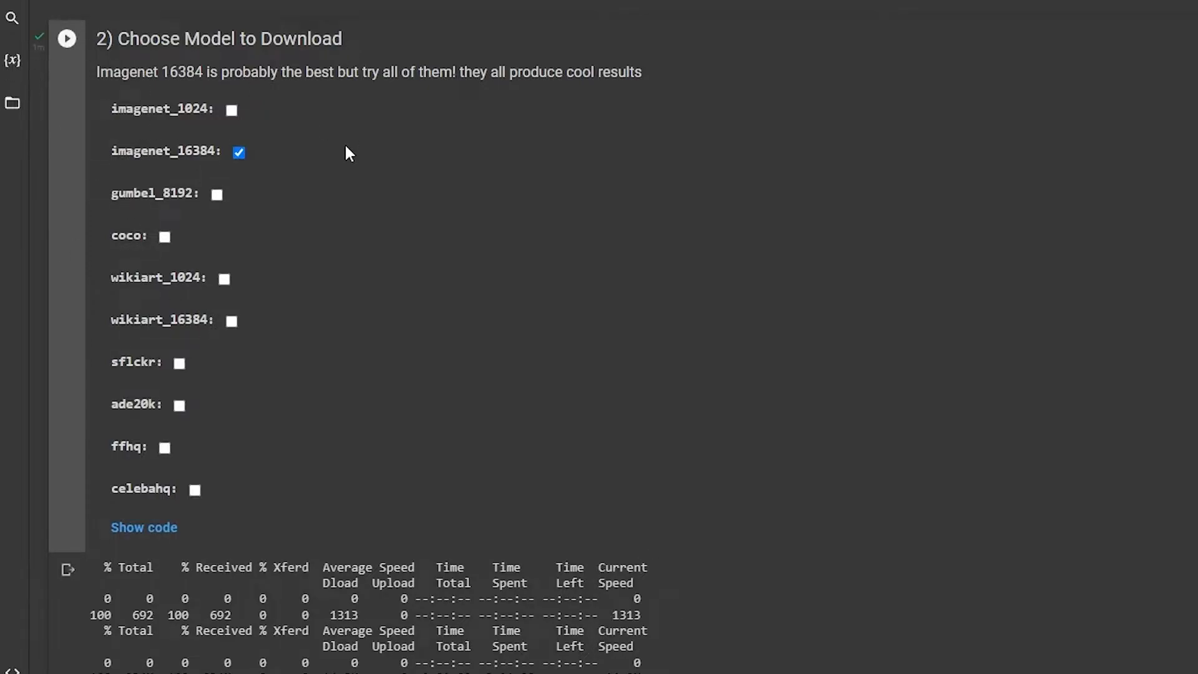
{"action": "scroll", "coordinate": [273, 139], "scroll_direction": "down", "scroll_amount": 9}
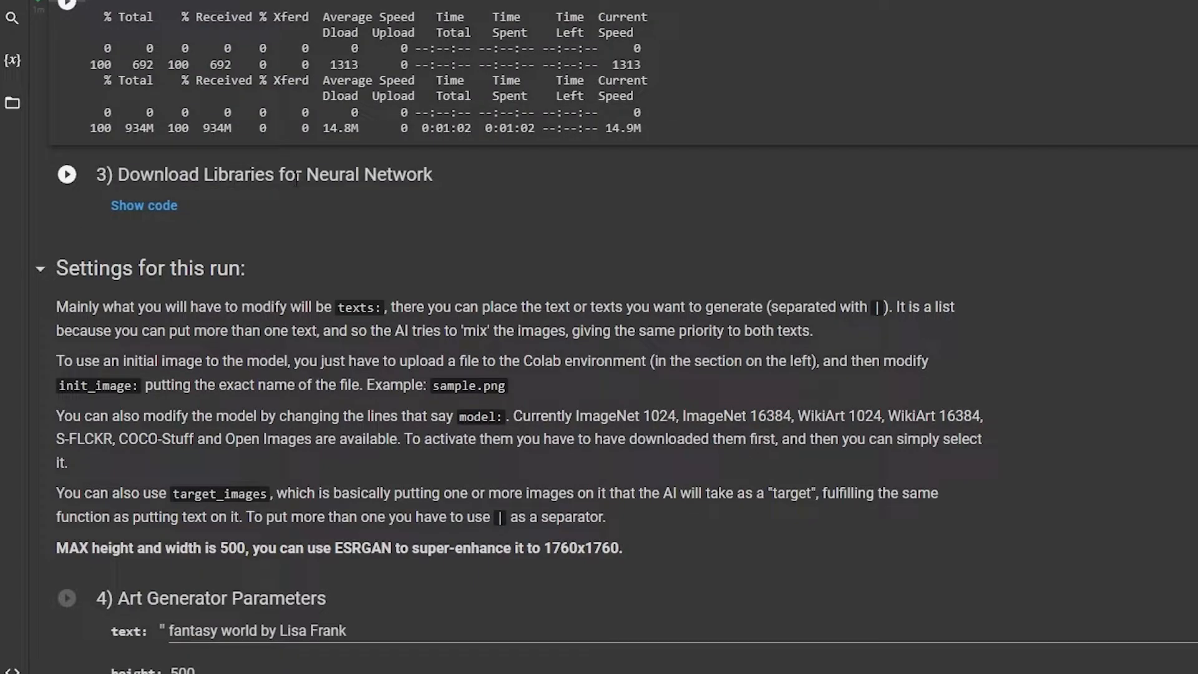
{"action": "left_click", "coordinate": [70, 178]}
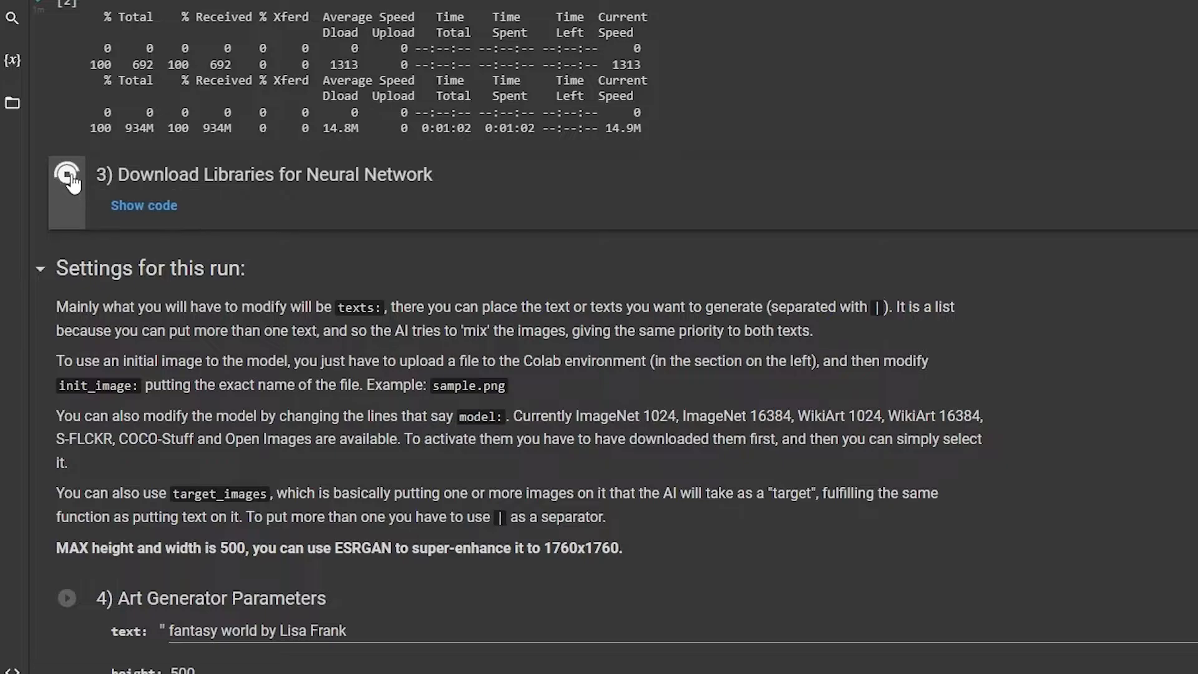
Review the run settings notes and choose vqgan_imagenet_f16_16384 as the model in the Art Generator Parameters
{"action": "scroll", "coordinate": [166, 106], "scroll_direction": "down", "scroll_amount": 2}
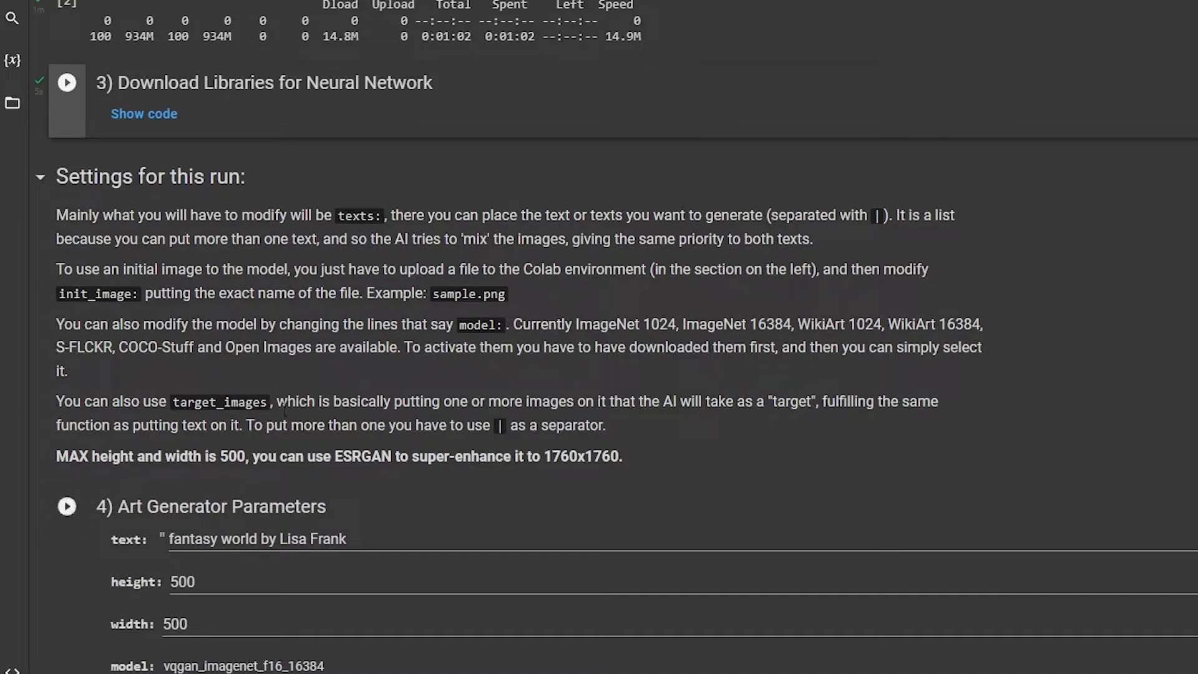
{"action": "left_click_drag", "start_coordinate": [338, 215], "coordinate": [403, 216]}
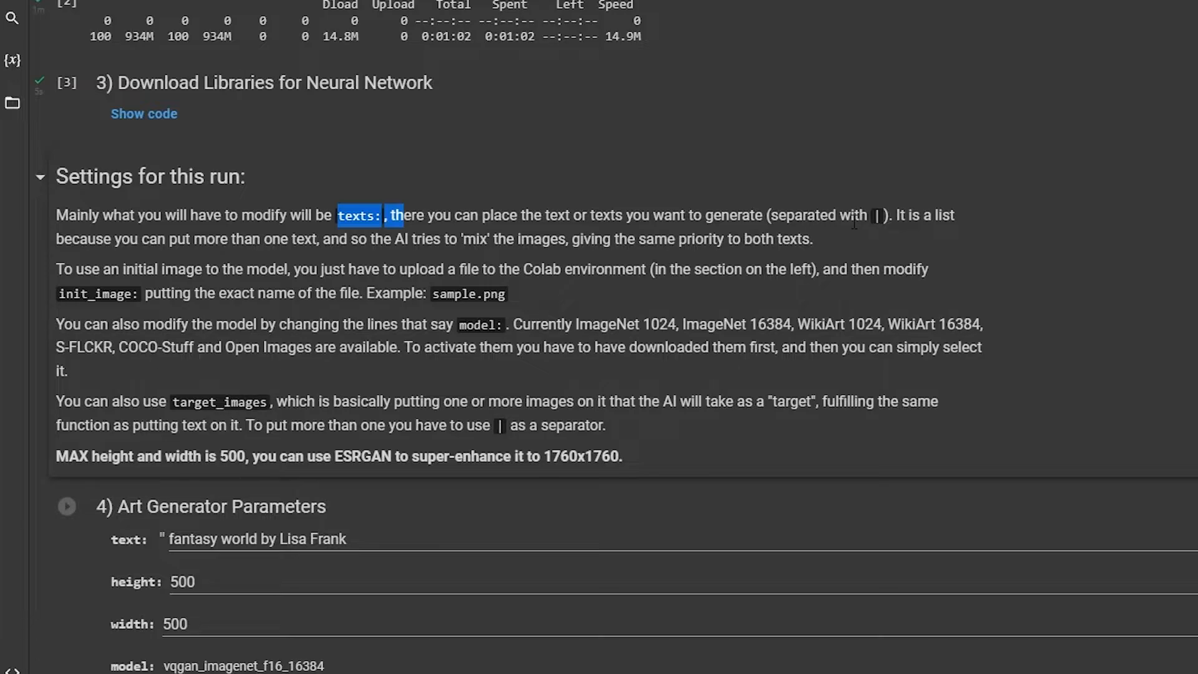
{"action": "left_click", "coordinate": [854, 223]}
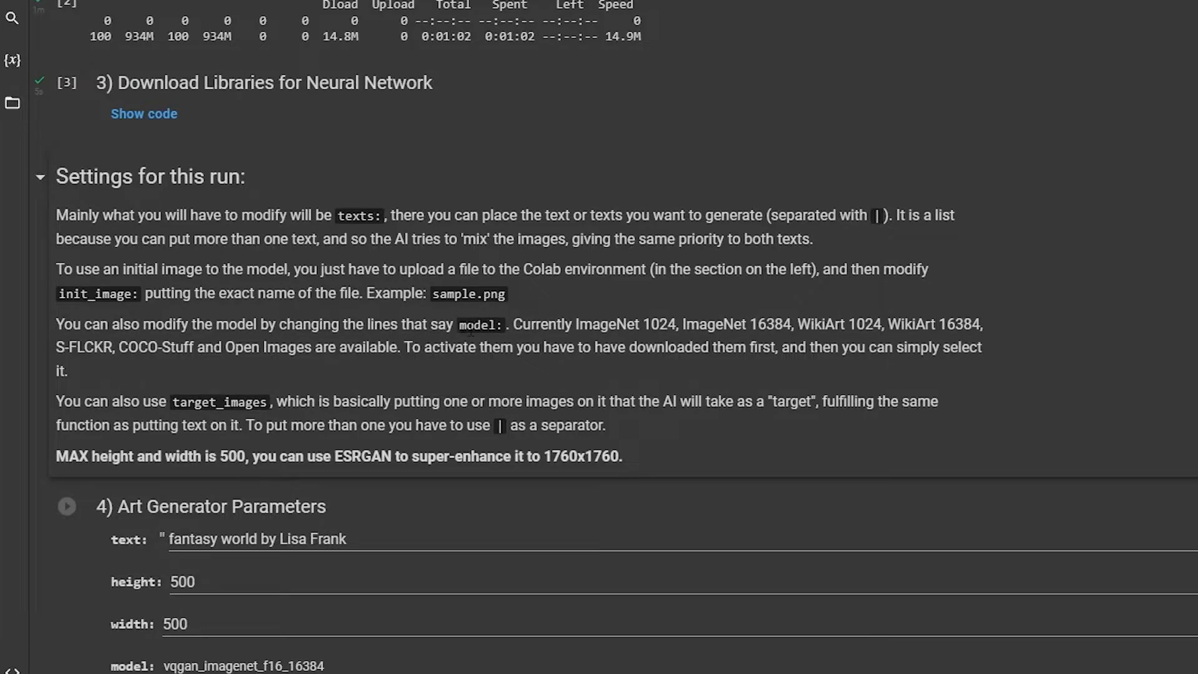
{"action": "scroll", "coordinate": [494, 324], "scroll_direction": "down", "scroll_amount": 3}
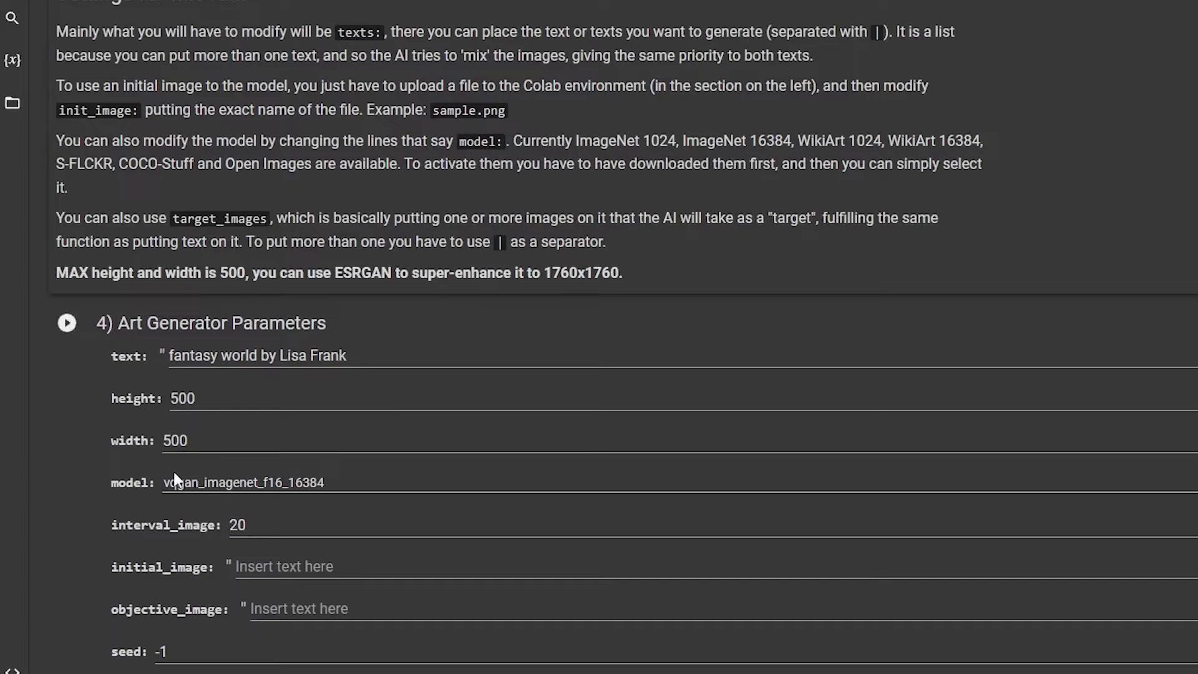
{"action": "scroll", "coordinate": [218, 487], "scroll_direction": "down", "scroll_amount": 3}
{"action": "left_click", "coordinate": [243, 298]}
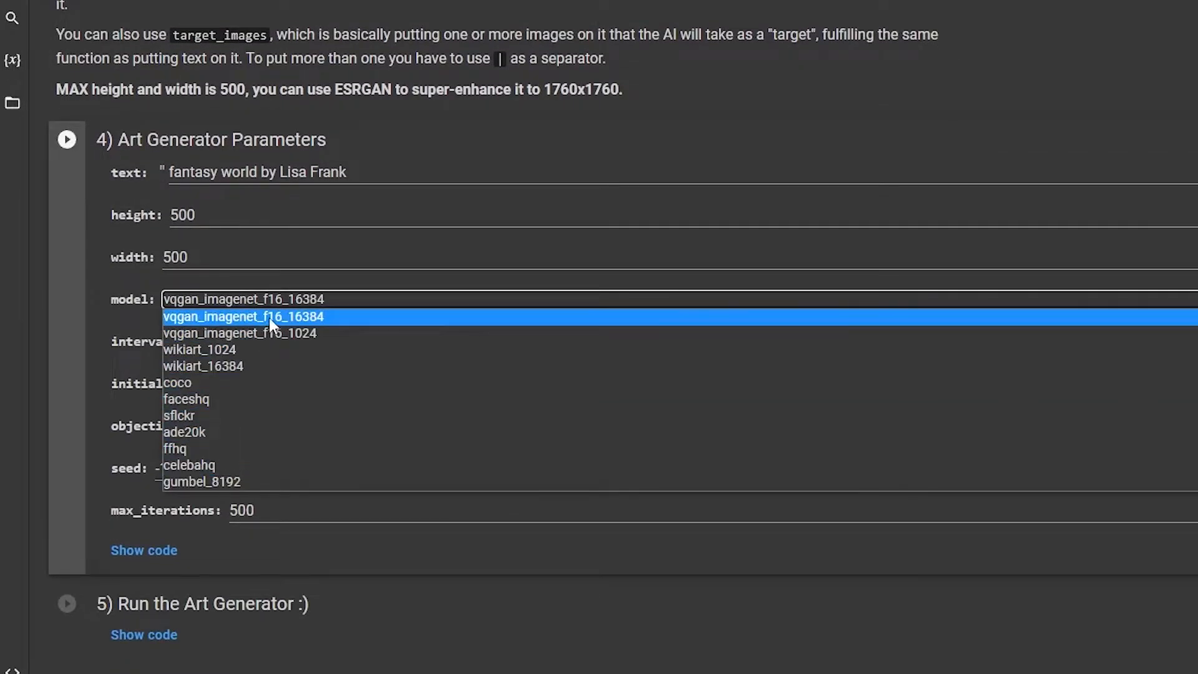
{"action": "left_click", "coordinate": [269, 317]}
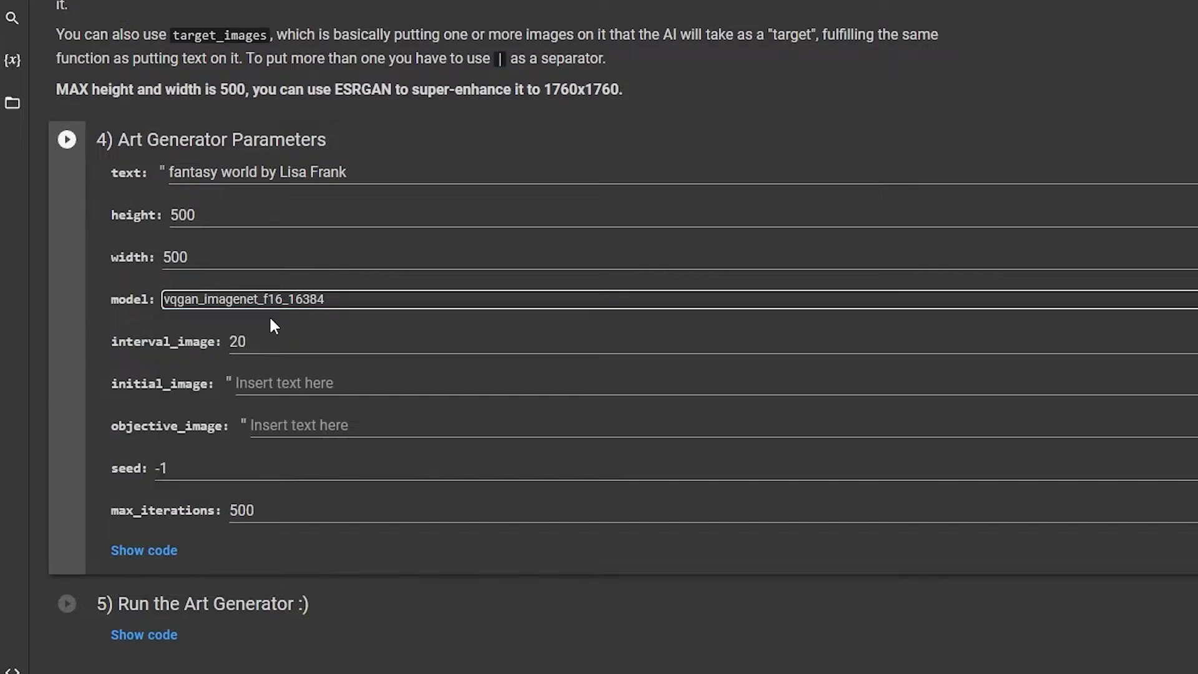
Set the height to 1080 and the width to 1920 in the Art Generator Parameters
{"action": "scroll", "coordinate": [271, 331], "scroll_direction": "up", "scroll_amount": 2}
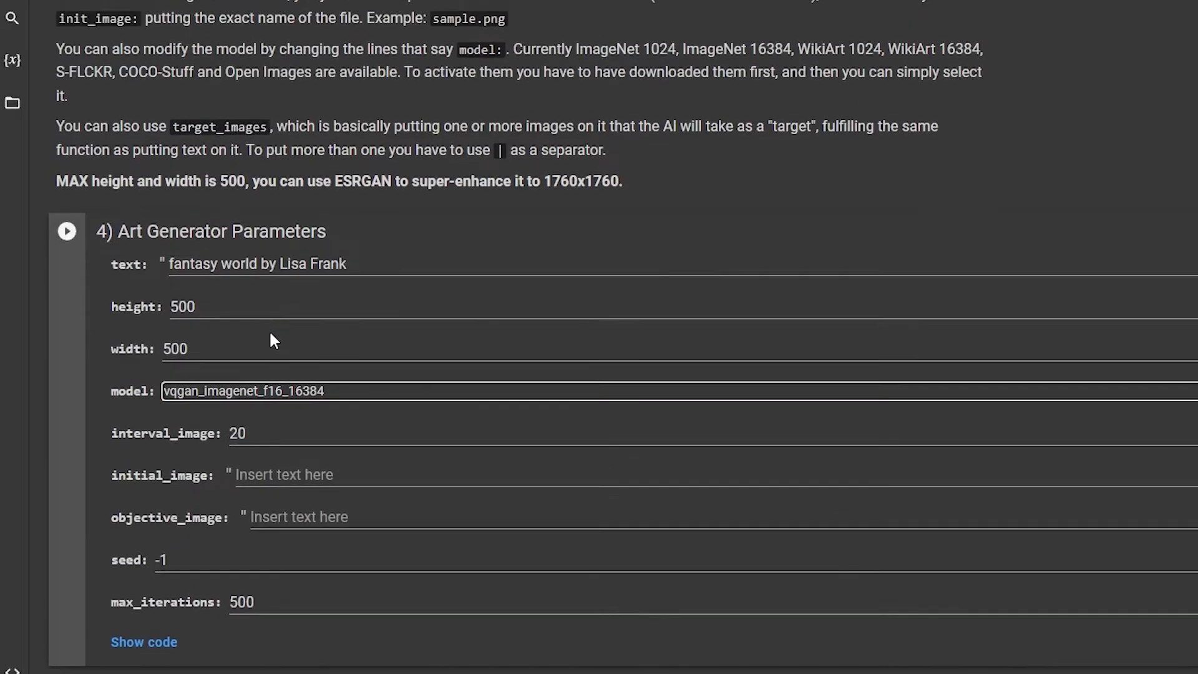
{"action": "left_click", "coordinate": [200, 310]}
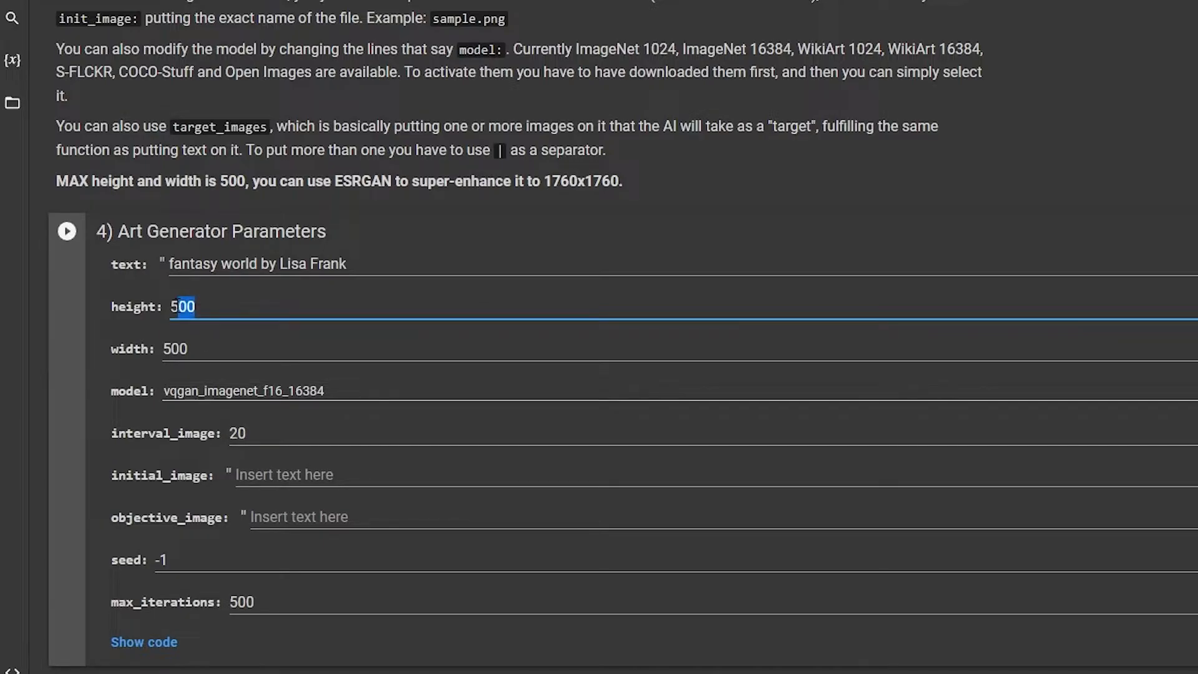
{"action": "double_click", "coordinate": [180, 304]}
{"action": "type", "text": "1080"}
{"action": "left_click", "coordinate": [199, 356]}
{"action": "double_click", "coordinate": [199, 356]}
{"action": "type", "text": "1920"}
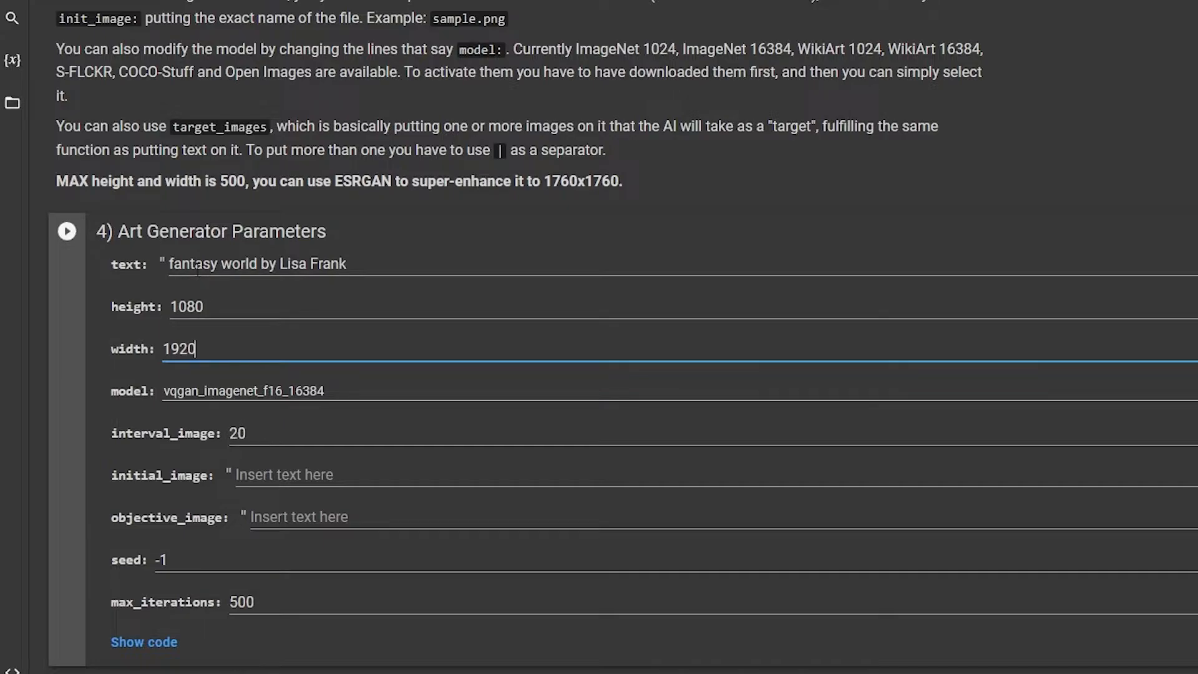
Replace the text prompt in the Art Generator Parameters with "Forest"
{"action": "left_click_drag", "start_coordinate": [169, 262], "coordinate": [344, 261]}
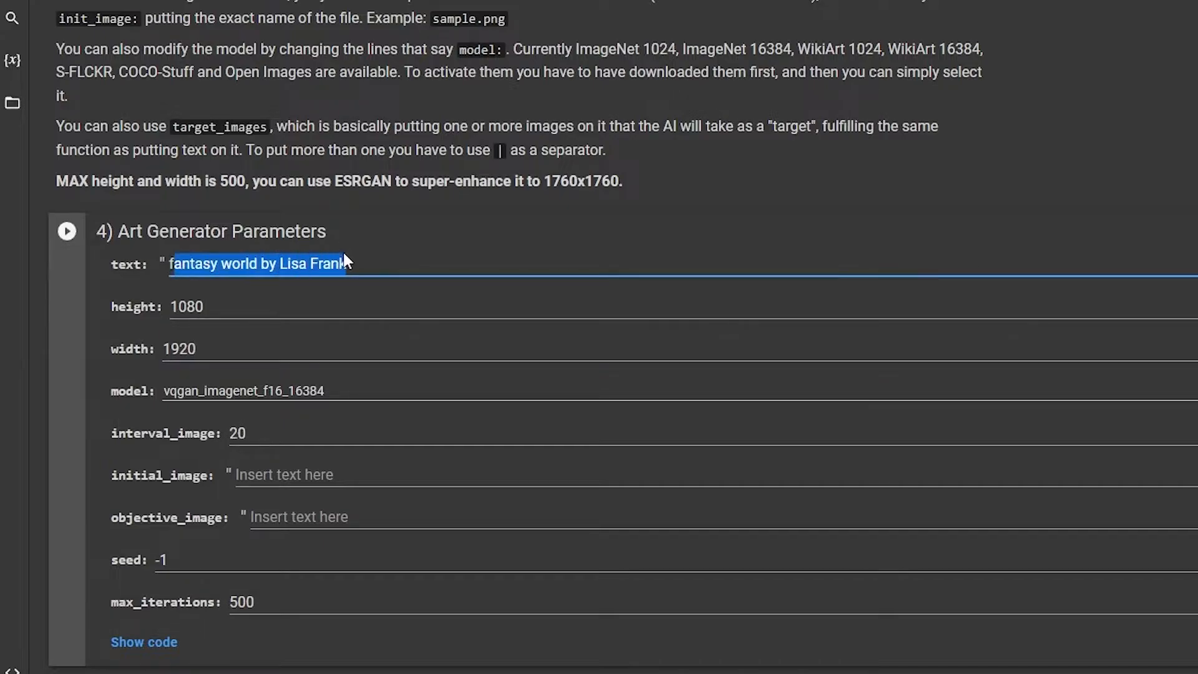
{"action": "key", "text": "BackSpace"}
{"action": "type", "text": "F"}
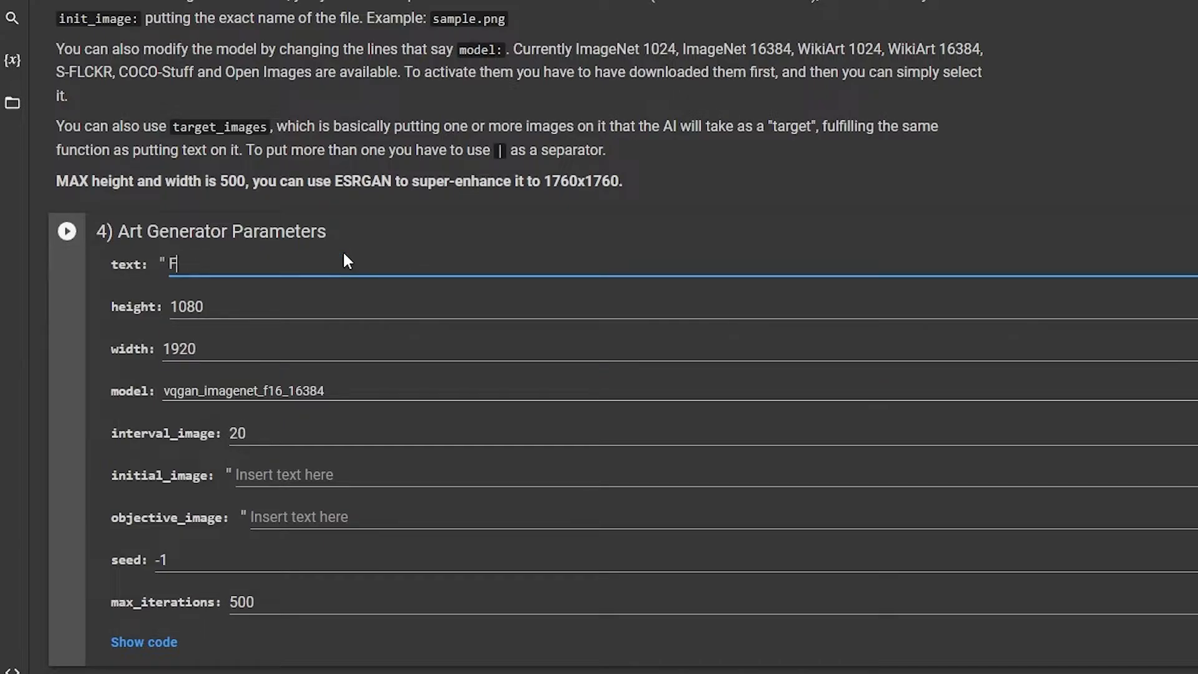
{"action": "type", "text": "orest"}
{"action": "right_click", "coordinate": [216, 260]}
{"action": "right_click", "coordinate": [181, 263]}
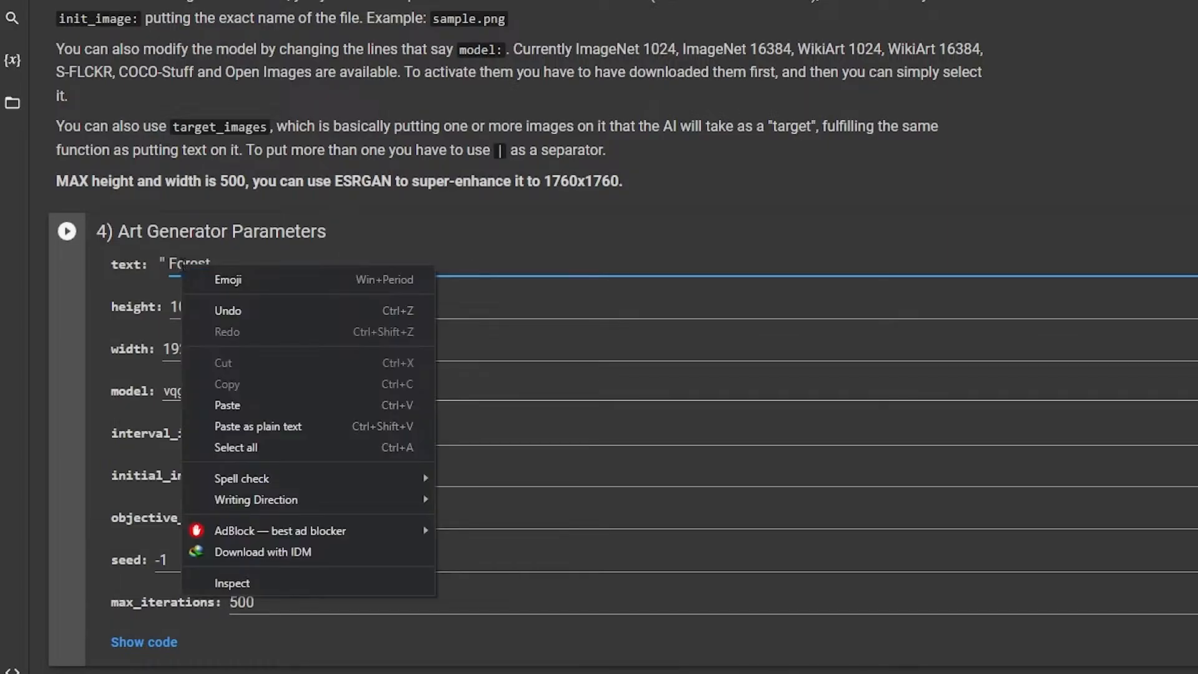
{"action": "double_click", "coordinate": [183, 264]}
{"action": "left_click", "coordinate": [247, 272]}
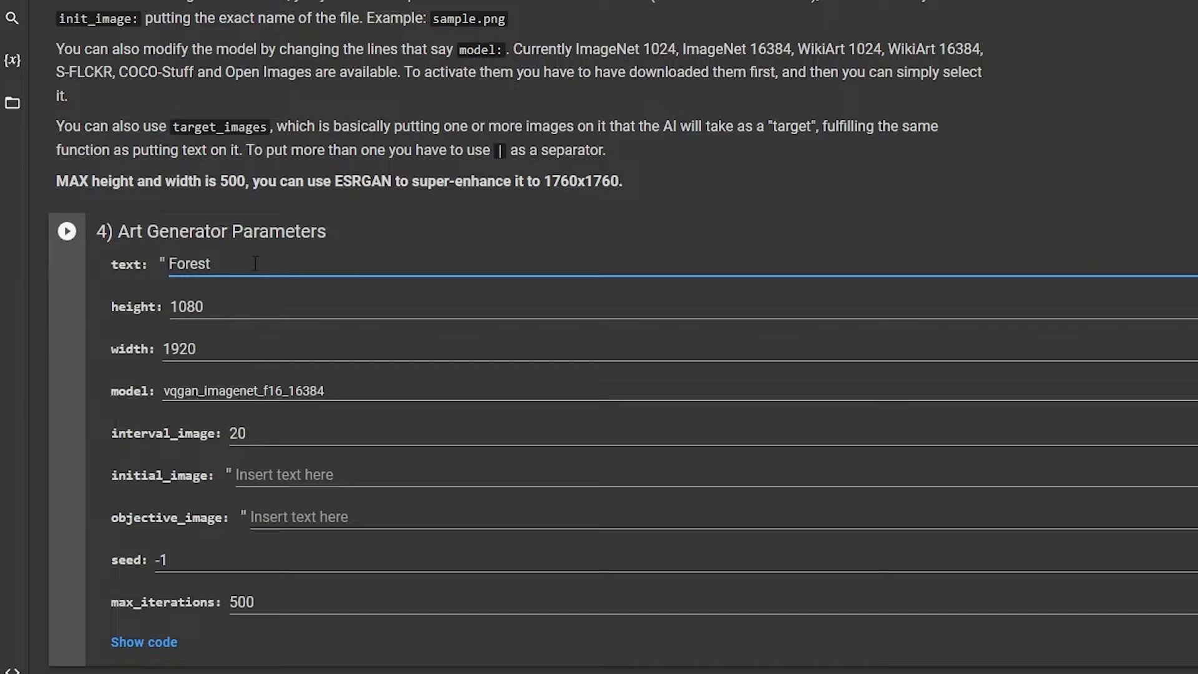
Run the "Art Generator Parameters" cell with the Forest prompt
{"action": "scroll", "coordinate": [253, 249], "scroll_direction": "down", "scroll_amount": 1}
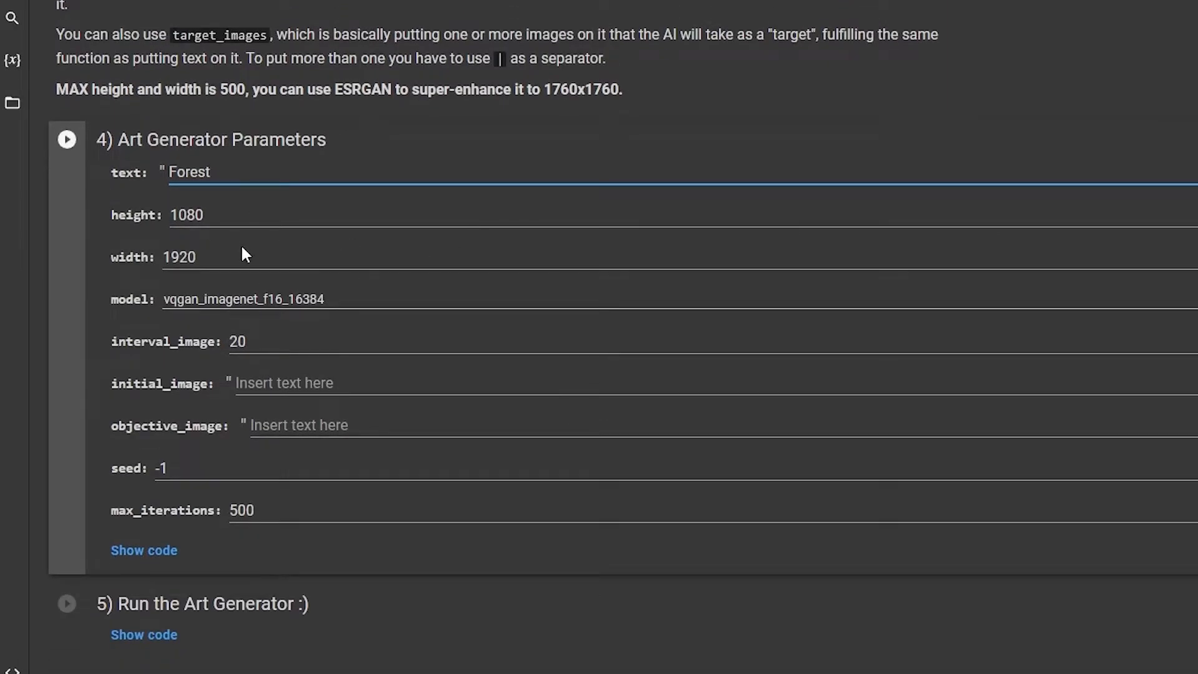
{"action": "scroll", "coordinate": [259, 553], "scroll_direction": "down", "scroll_amount": 1}
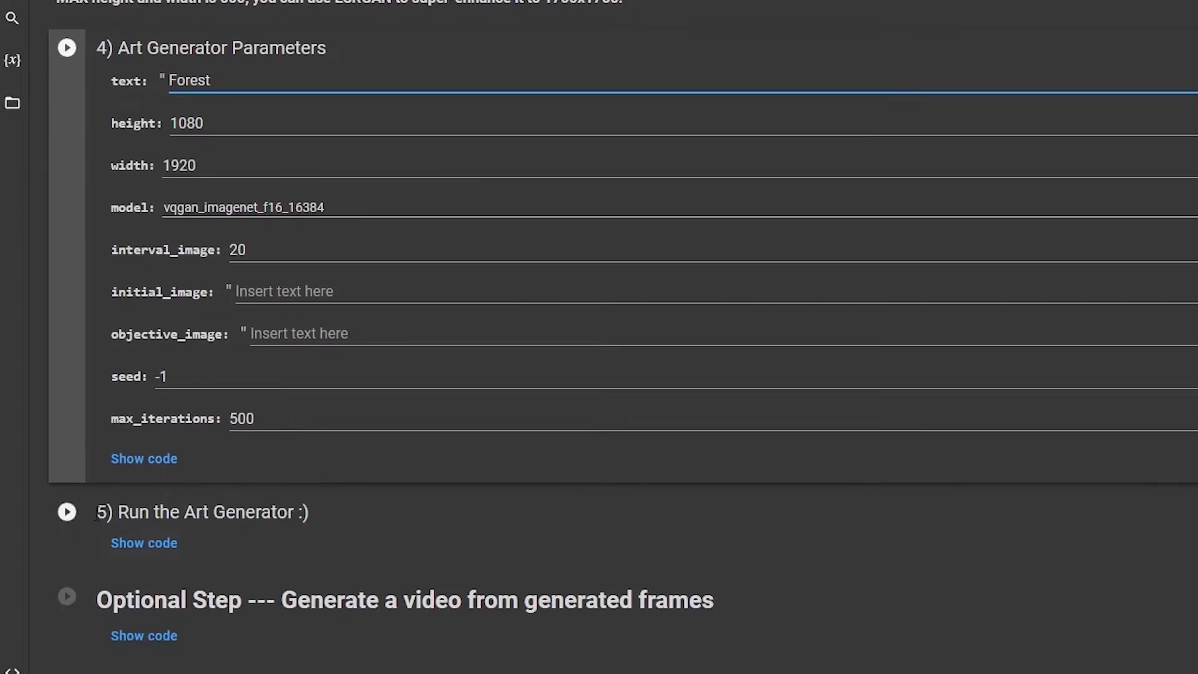
{"action": "left_click", "coordinate": [66, 48]}
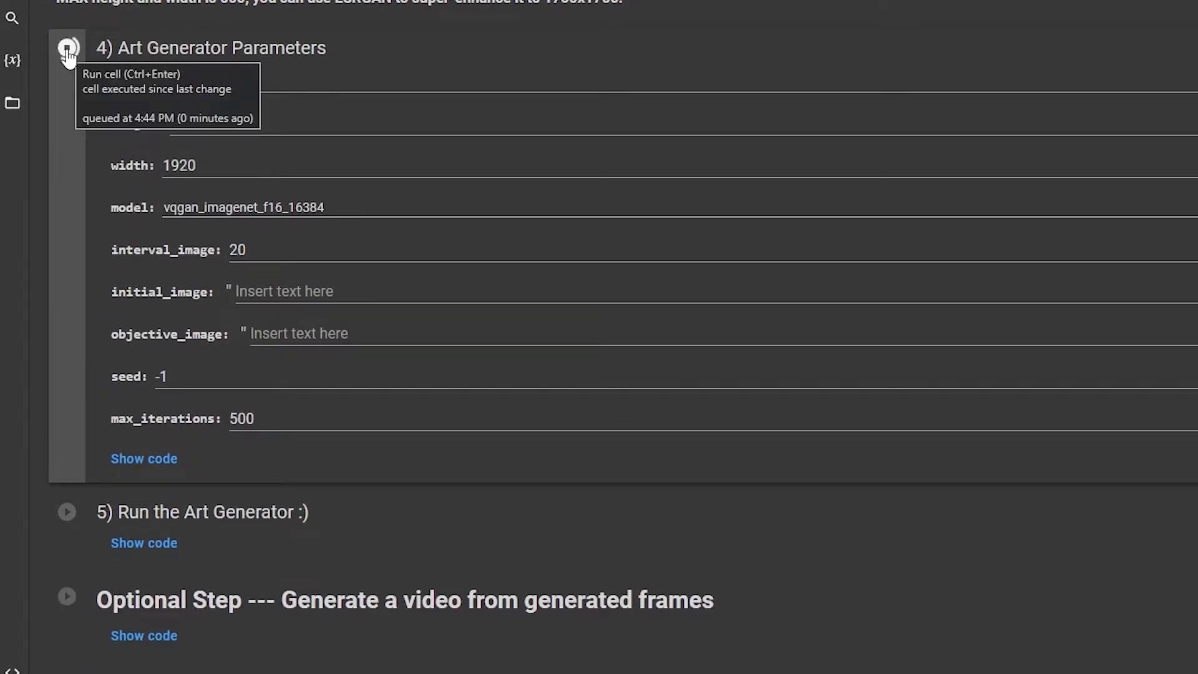
Run the "Run the Art Generator" cell and follow its download and progress output
{"action": "scroll", "coordinate": [226, 111], "scroll_direction": "down", "scroll_amount": 2}
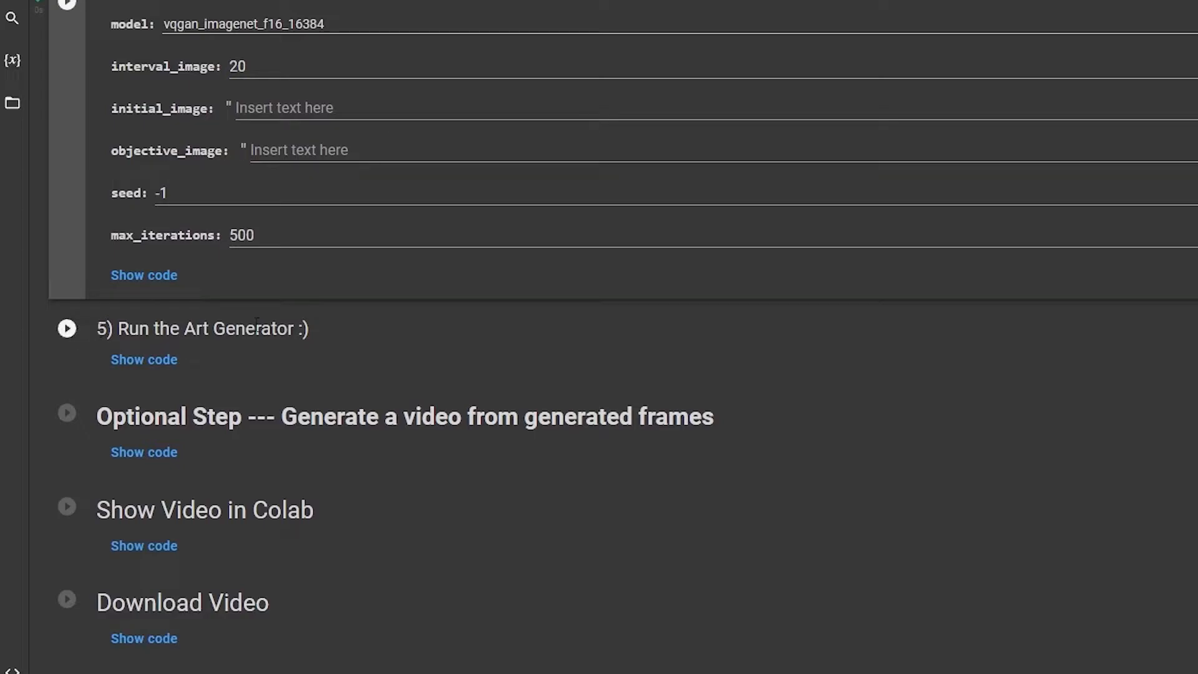
{"action": "left_click", "coordinate": [67, 329]}
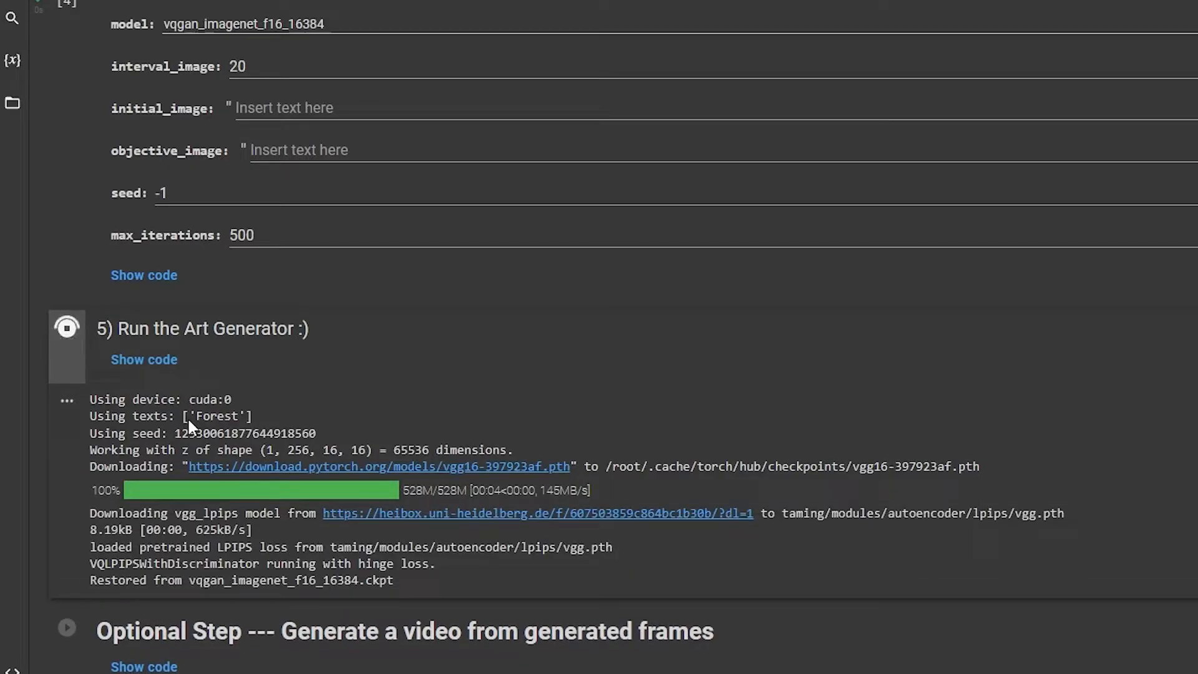
{"action": "scroll", "coordinate": [188, 420], "scroll_direction": "down", "scroll_amount": 3}
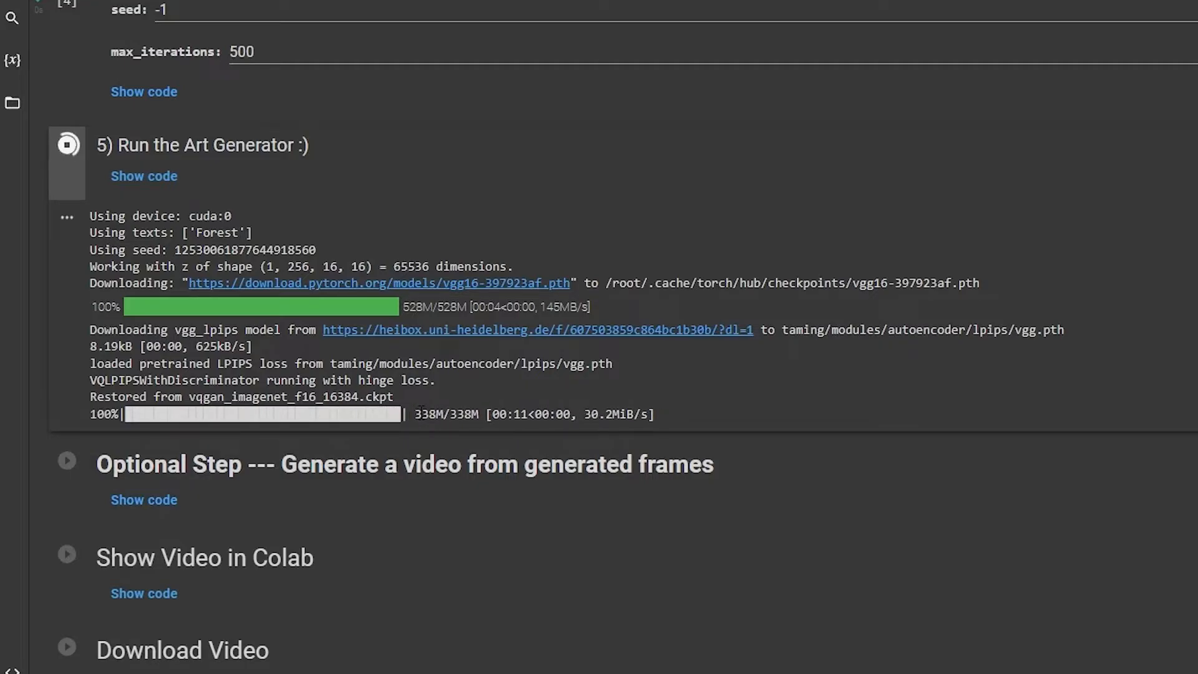
{"action": "scroll", "coordinate": [431, 412], "scroll_direction": "down", "scroll_amount": 1}
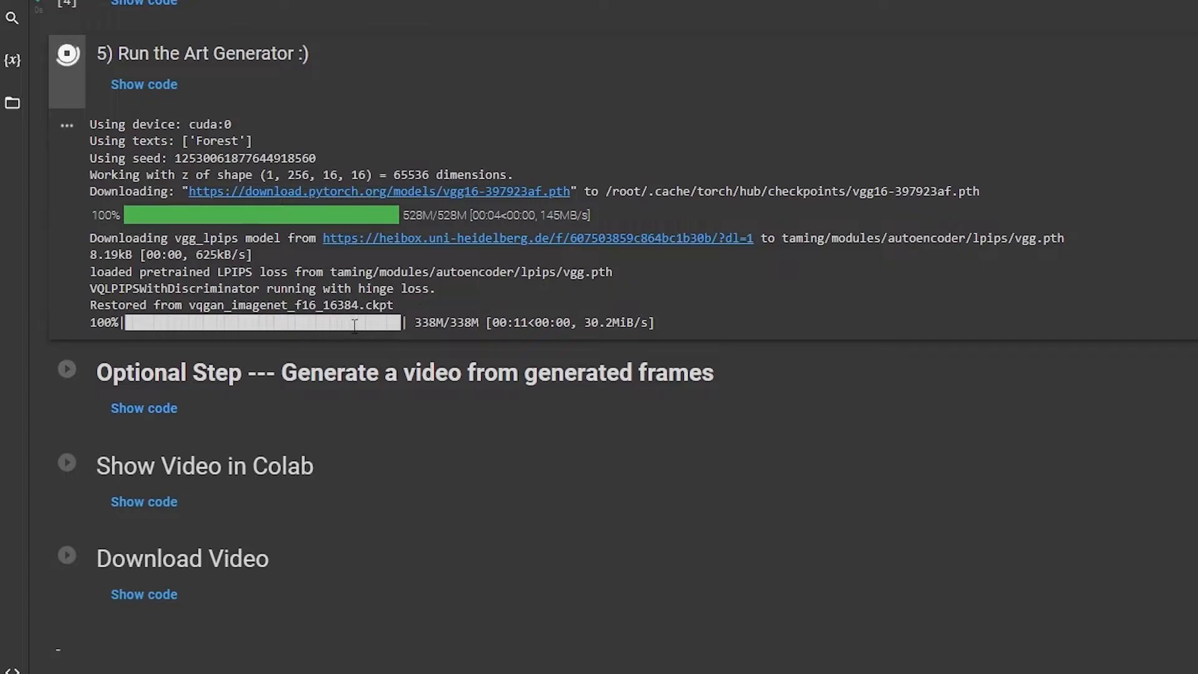
{"action": "scroll", "coordinate": [479, 328], "scroll_direction": "up", "scroll_amount": 2}
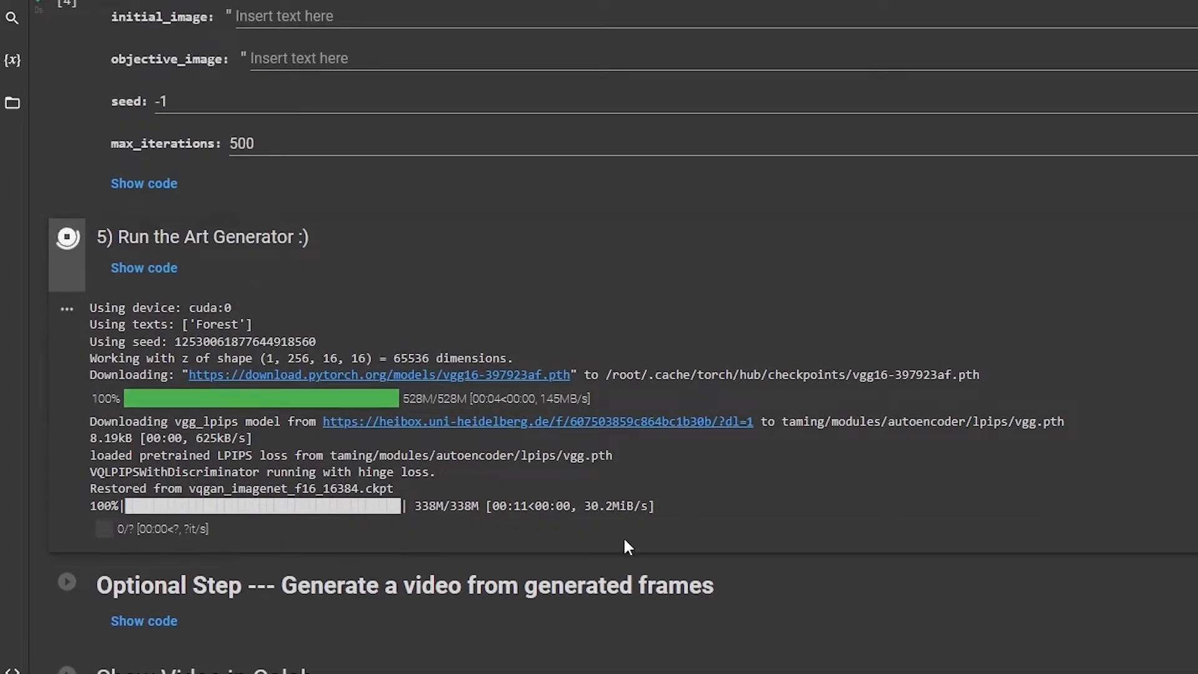
{"action": "scroll", "coordinate": [529, 490], "scroll_direction": "down", "scroll_amount": 2}
{"action": "scroll", "coordinate": [528, 486], "scroll_direction": "up", "scroll_amount": 1}
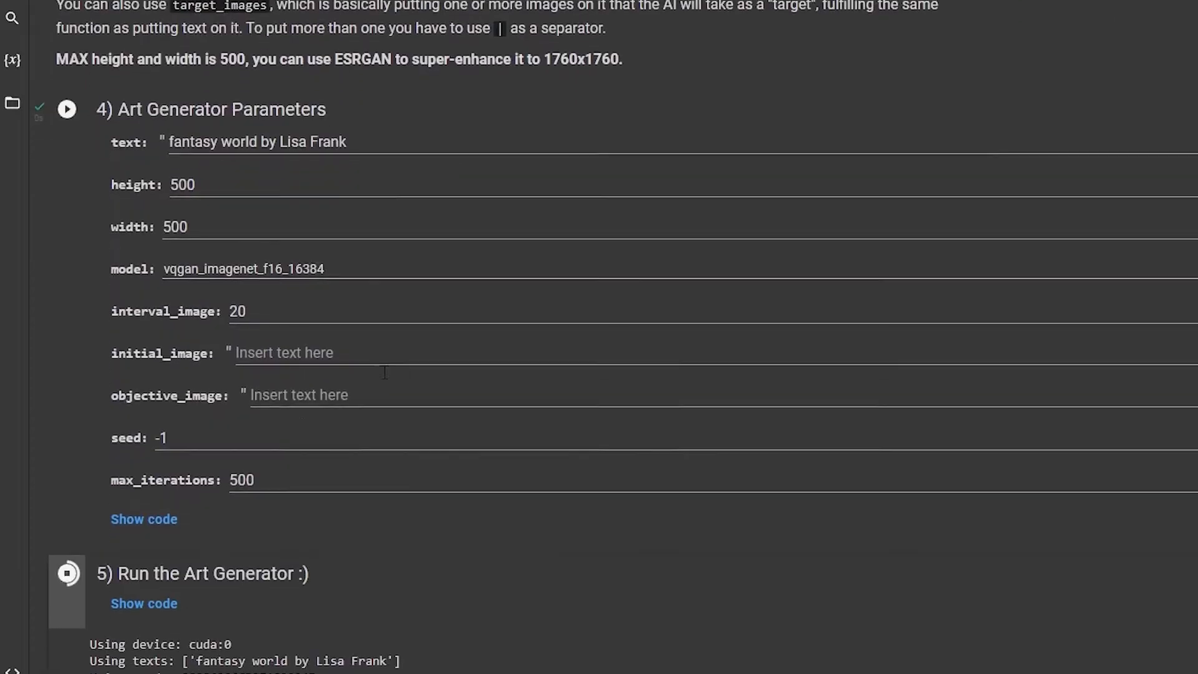
Check the parameters of the "fantasy world by Lisa Frank" run and examine the first images in the generator output
{"action": "scroll", "coordinate": [599, 337], "scroll_direction": "up", "scroll_amount": 3}
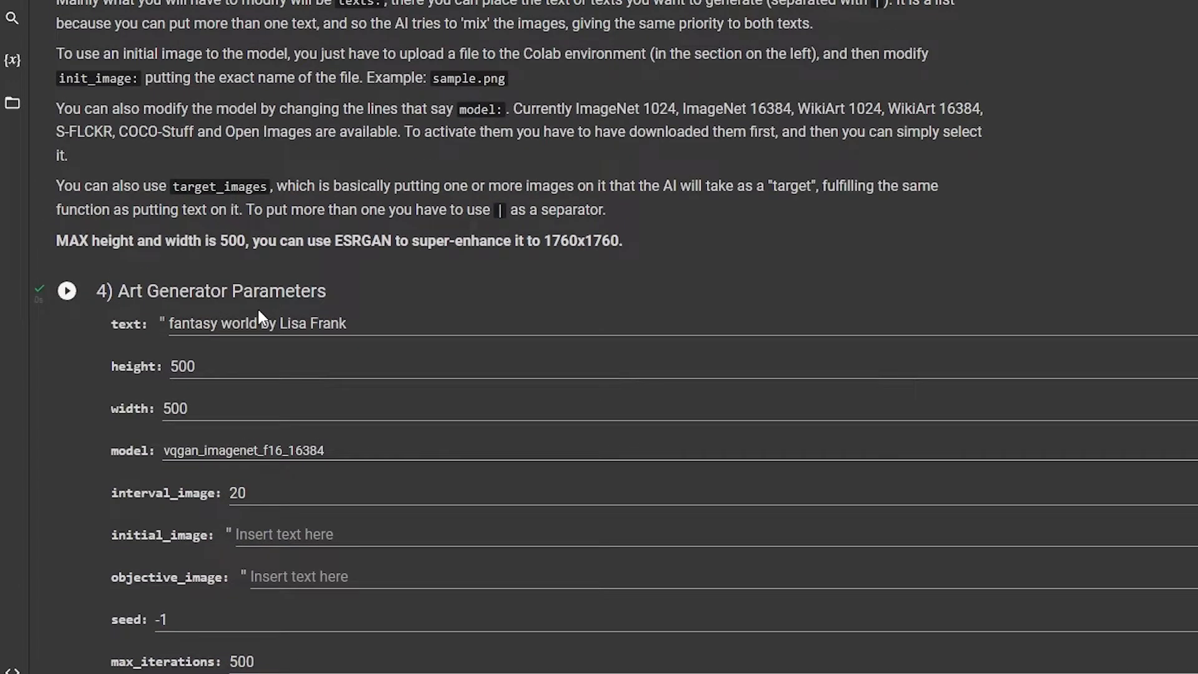
{"action": "scroll", "coordinate": [257, 307], "scroll_direction": "down", "scroll_amount": 6}
{"action": "scroll", "coordinate": [264, 293], "scroll_direction": "down", "scroll_amount": 3}
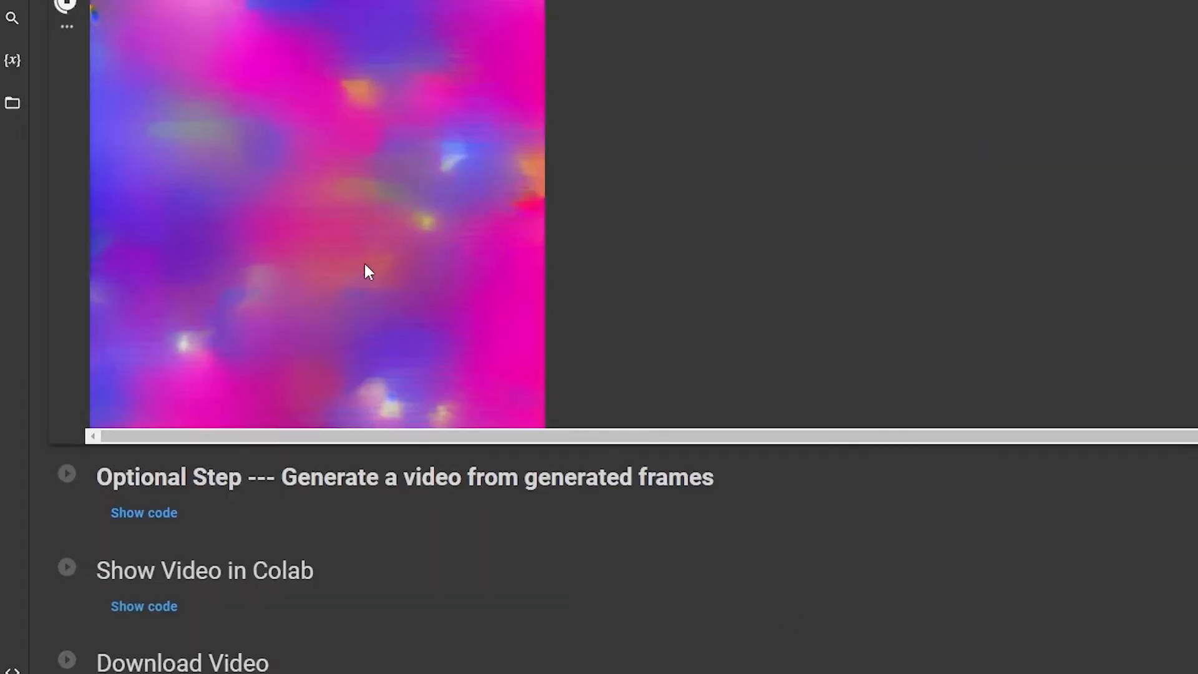
{"action": "scroll", "coordinate": [723, 284], "scroll_direction": "down", "scroll_amount": 1}
{"action": "scroll", "coordinate": [739, 303], "scroll_direction": "up", "scroll_amount": 5}
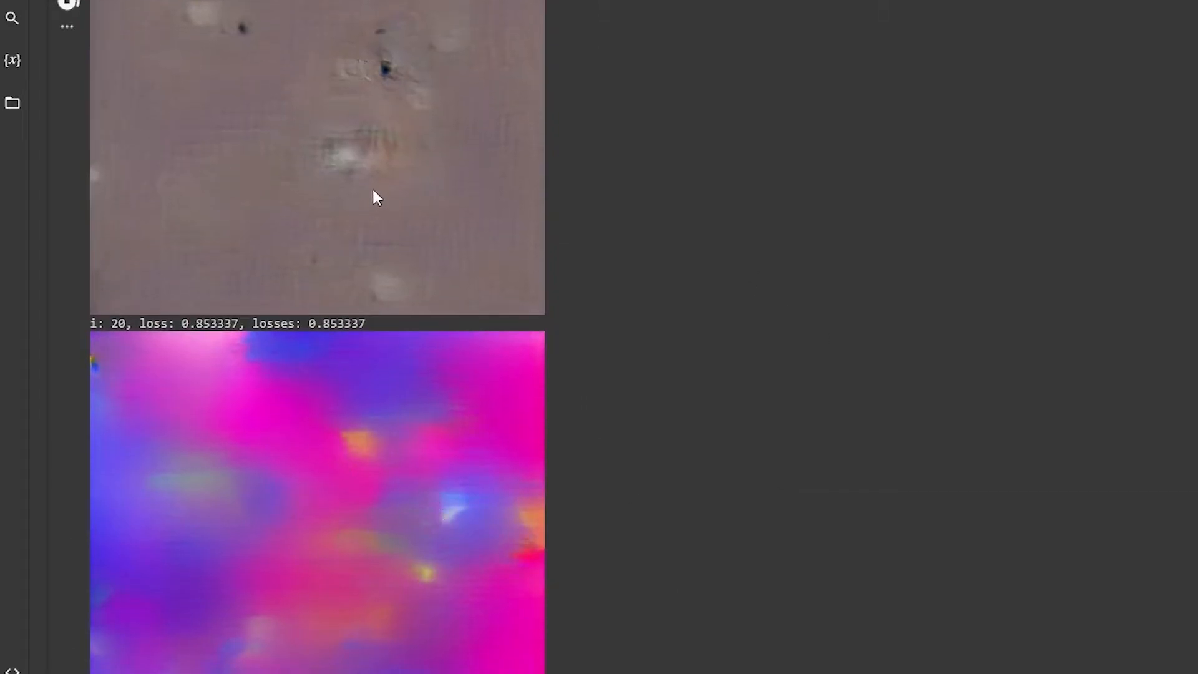
{"action": "scroll", "coordinate": [219, 286], "scroll_direction": "up", "scroll_amount": 3}
{"action": "scroll", "coordinate": [340, 156], "scroll_direction": "down", "scroll_amount": 3}
{"action": "scroll", "coordinate": [216, 271], "scroll_direction": "down", "scroll_amount": 3}
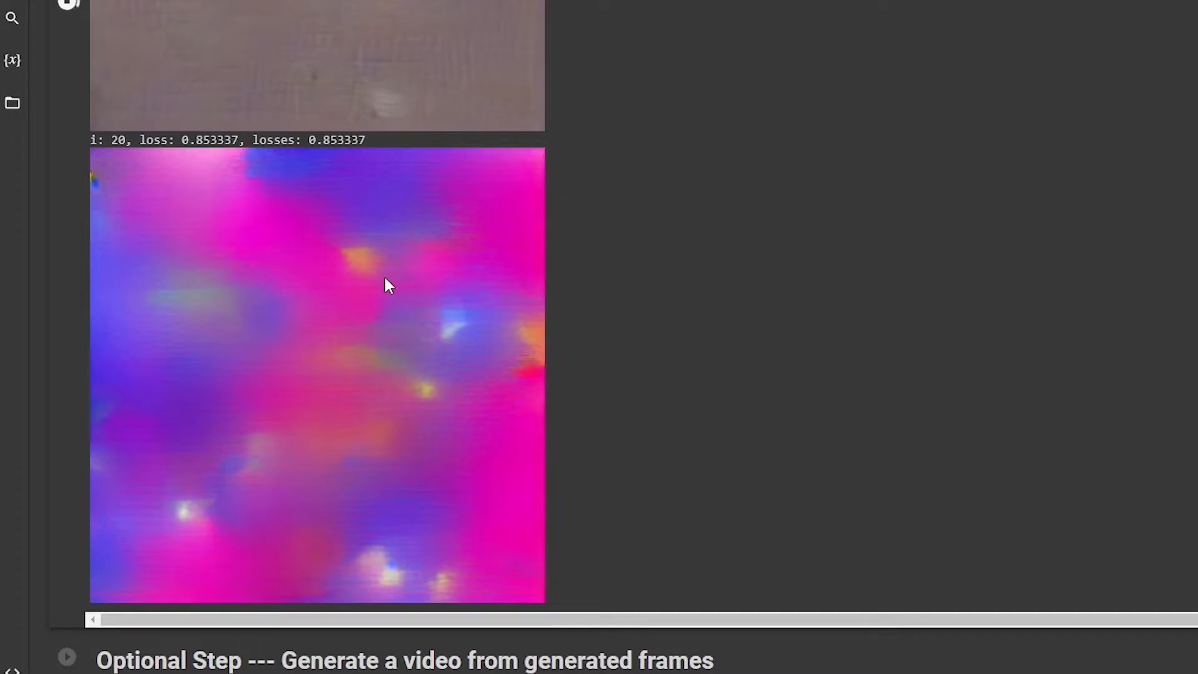
{"action": "scroll", "coordinate": [388, 286], "scroll_direction": "up", "scroll_amount": 1}
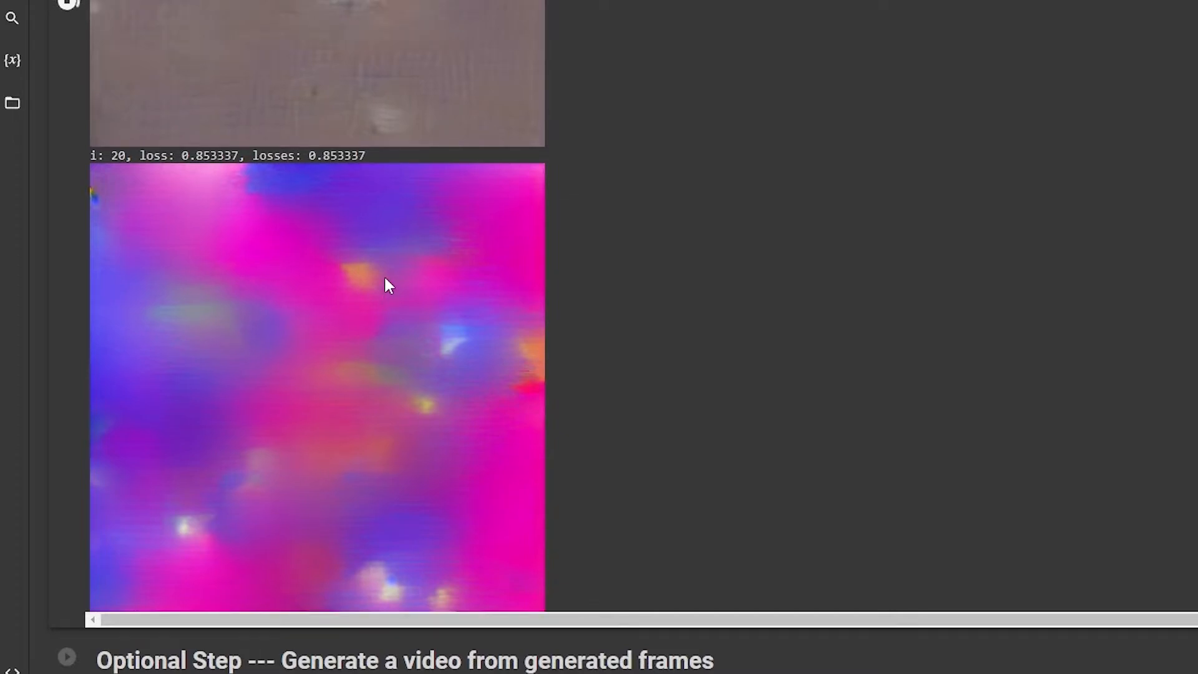
{"action": "scroll", "coordinate": [386, 282], "scroll_direction": "down", "scroll_amount": 1}
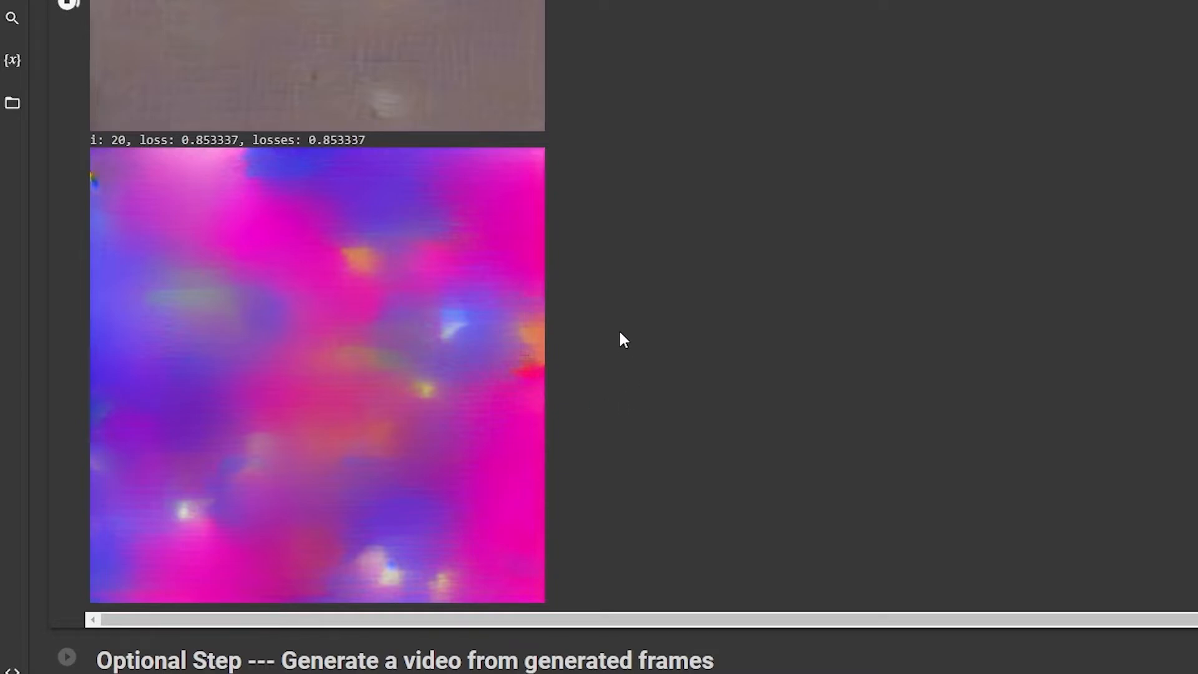
{"action": "scroll", "coordinate": [610, 329], "scroll_direction": "up", "scroll_amount": 1}
{"action": "scroll", "coordinate": [487, 339], "scroll_direction": "down", "scroll_amount": 3}
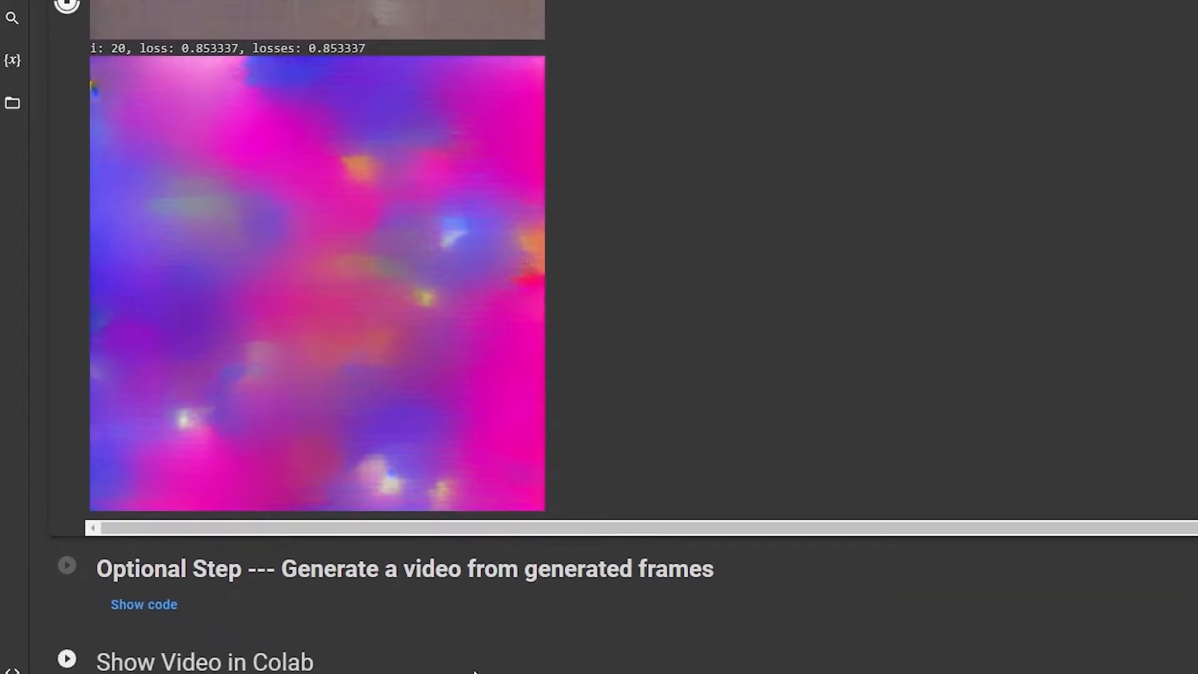
{"action": "scroll", "coordinate": [475, 672], "scroll_direction": "up", "scroll_amount": 3}
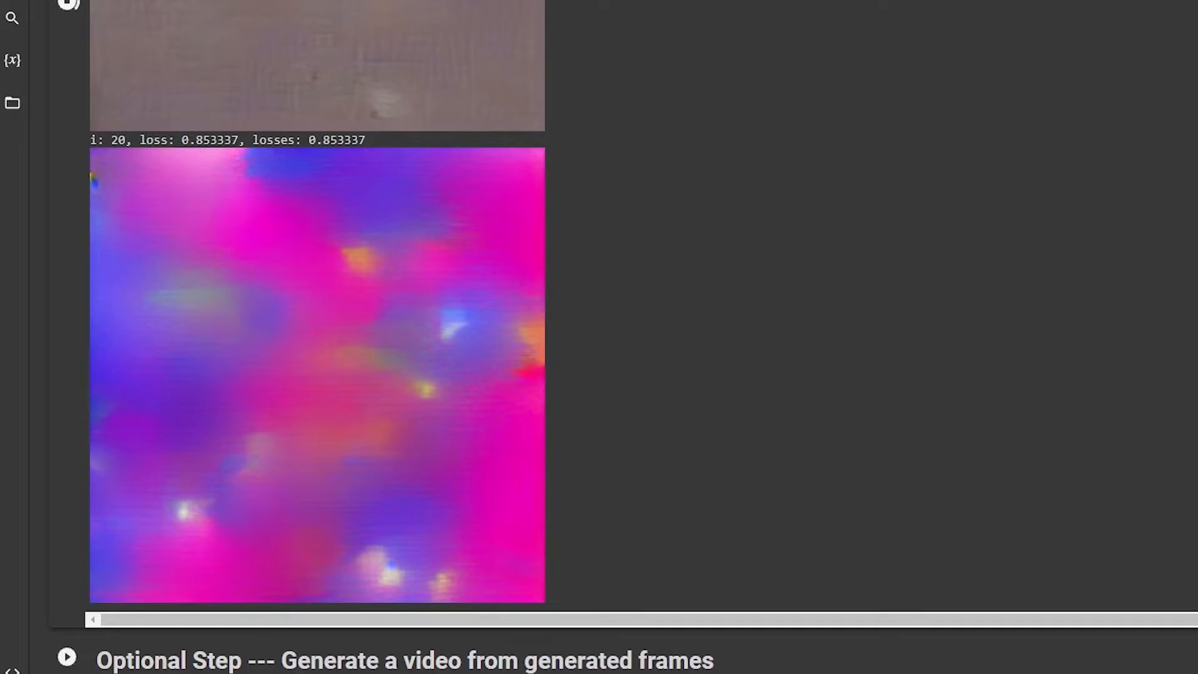
{"action": "scroll", "coordinate": [365, 367], "scroll_direction": "down", "scroll_amount": 3}
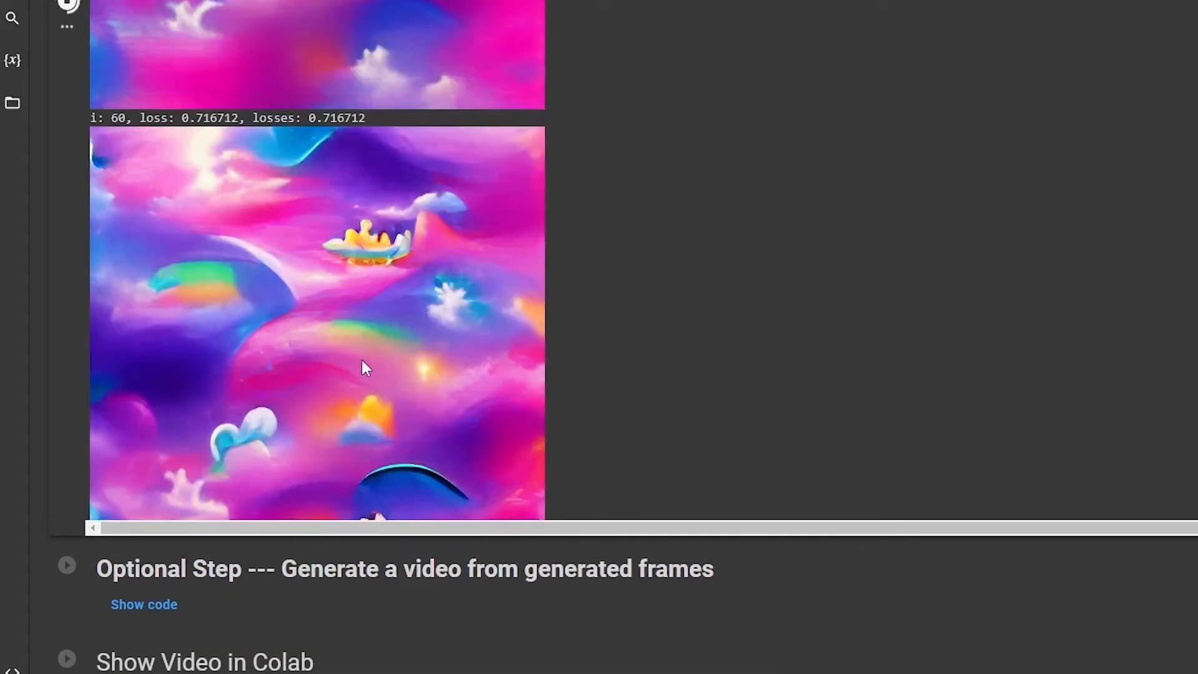
Compare the generated images in sequence, from the first grey frame through iteration 100
{"action": "scroll", "coordinate": [365, 368], "scroll_direction": "up", "scroll_amount": 10}
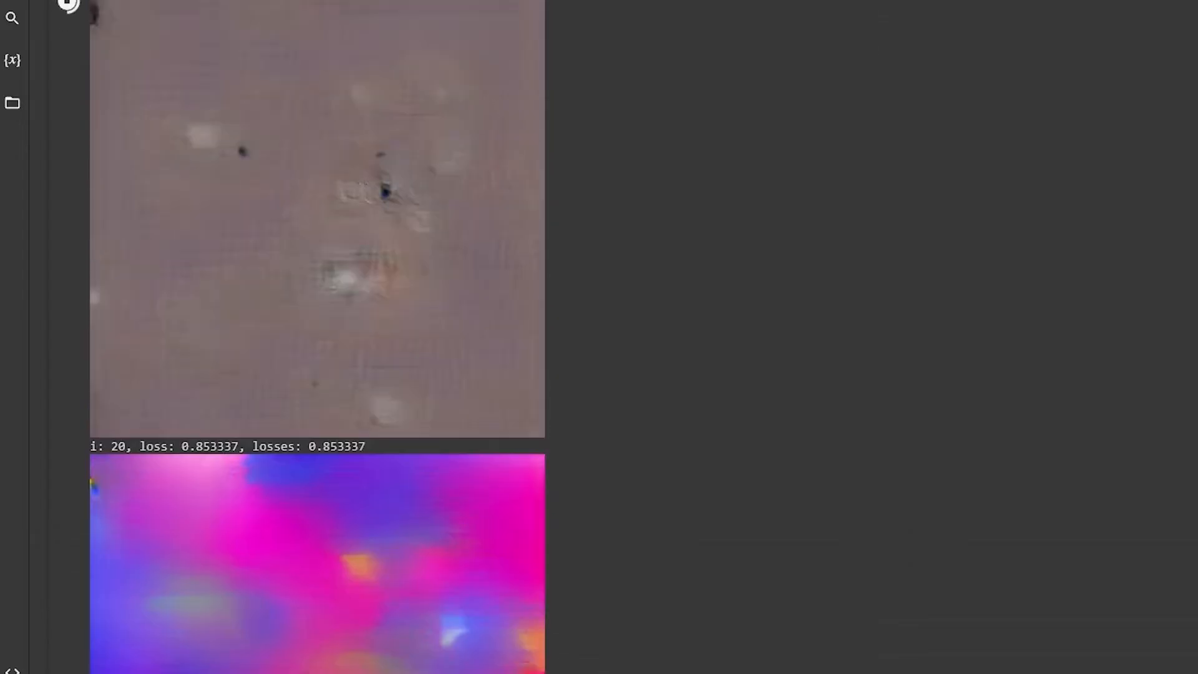
{"action": "scroll", "coordinate": [369, 276], "scroll_direction": "up", "scroll_amount": 2}
{"action": "scroll", "coordinate": [367, 268], "scroll_direction": "down", "scroll_amount": 10}
{"action": "scroll", "coordinate": [425, 162], "scroll_direction": "down", "scroll_amount": 3}
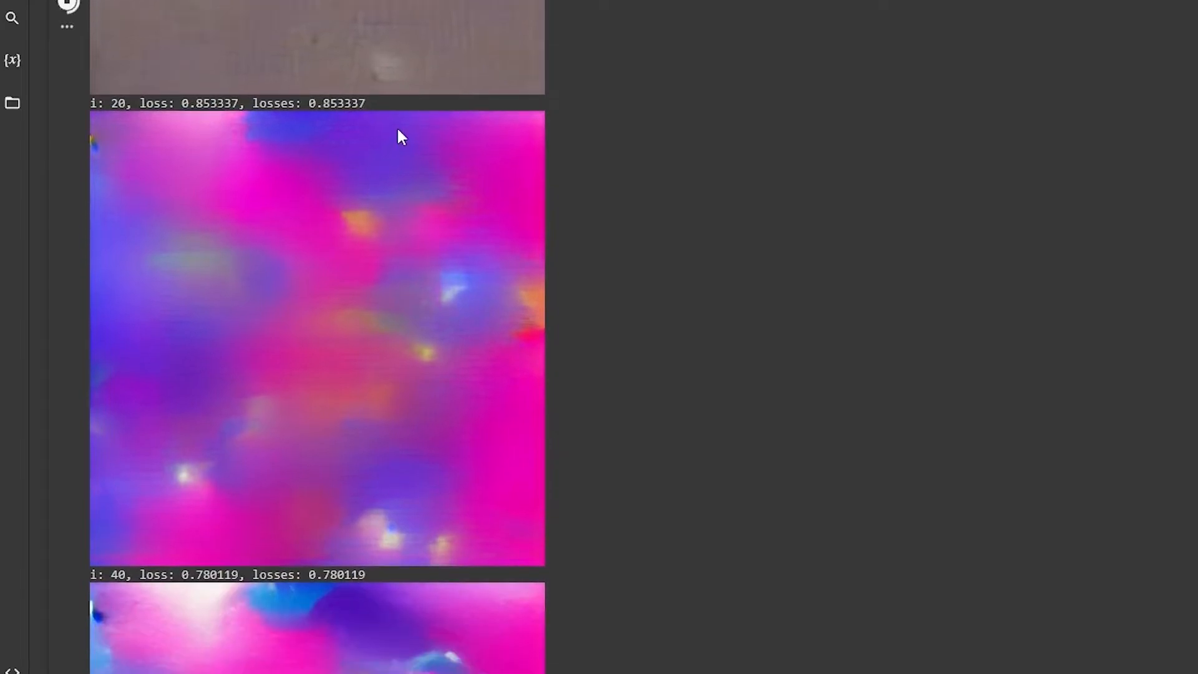
{"action": "scroll", "coordinate": [437, 175], "scroll_direction": "up", "scroll_amount": 3}
{"action": "scroll", "coordinate": [414, 200], "scroll_direction": "down", "scroll_amount": 9}
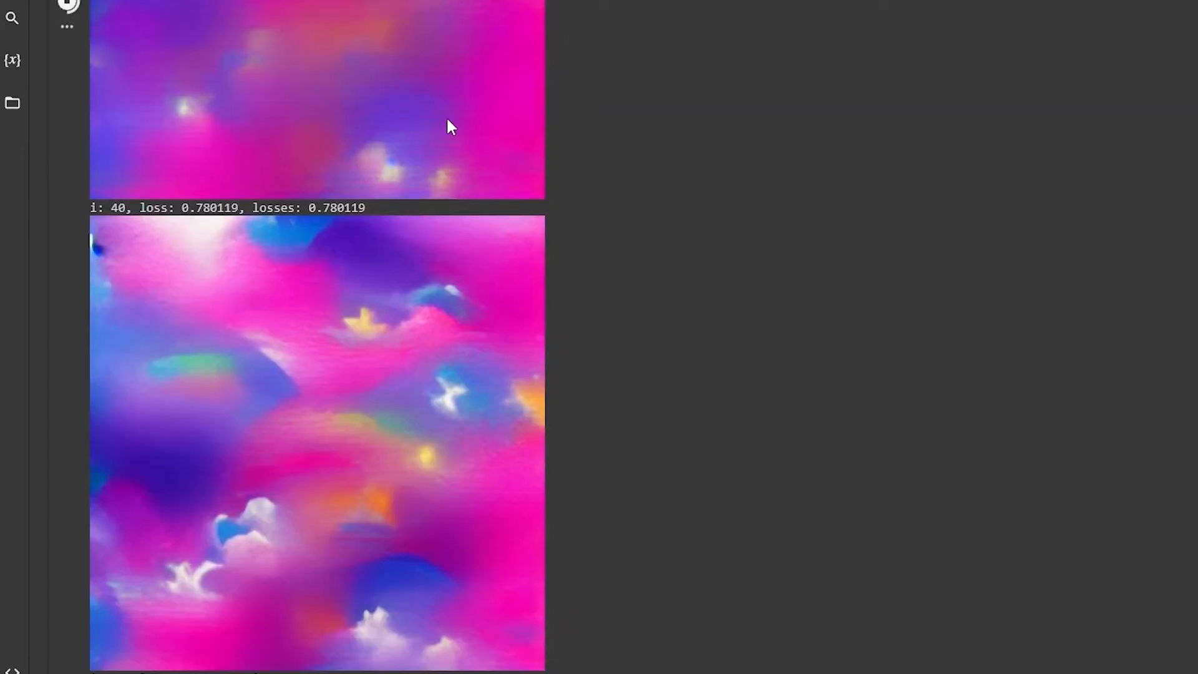
{"action": "scroll", "coordinate": [451, 126], "scroll_direction": "down", "scroll_amount": 3}
{"action": "scroll", "coordinate": [398, 377], "scroll_direction": "down", "scroll_amount": 6}
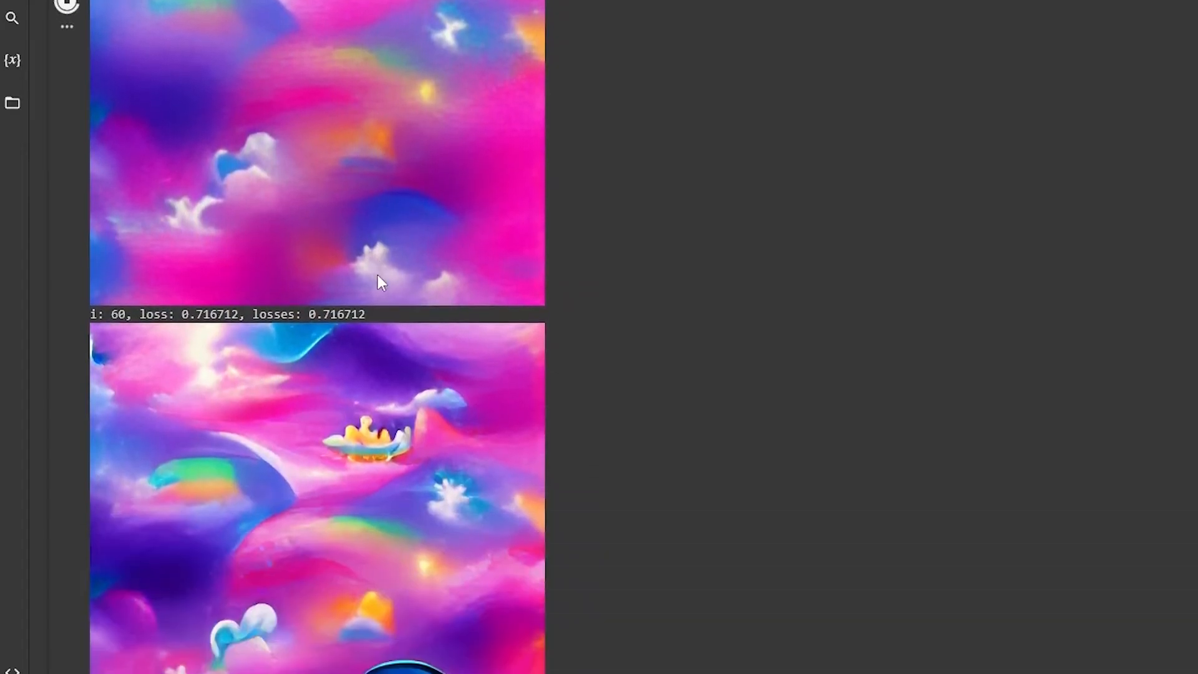
{"action": "scroll", "coordinate": [323, 290], "scroll_direction": "down", "scroll_amount": 10}
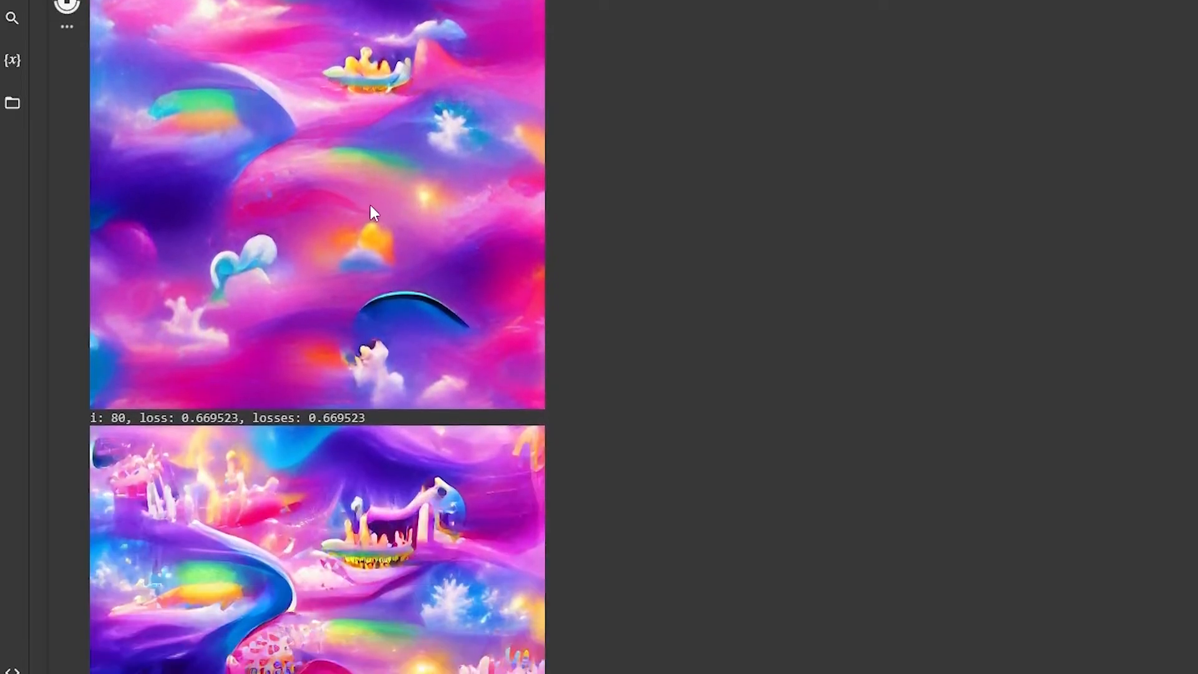
{"action": "scroll", "coordinate": [374, 268], "scroll_direction": "up", "scroll_amount": 2}
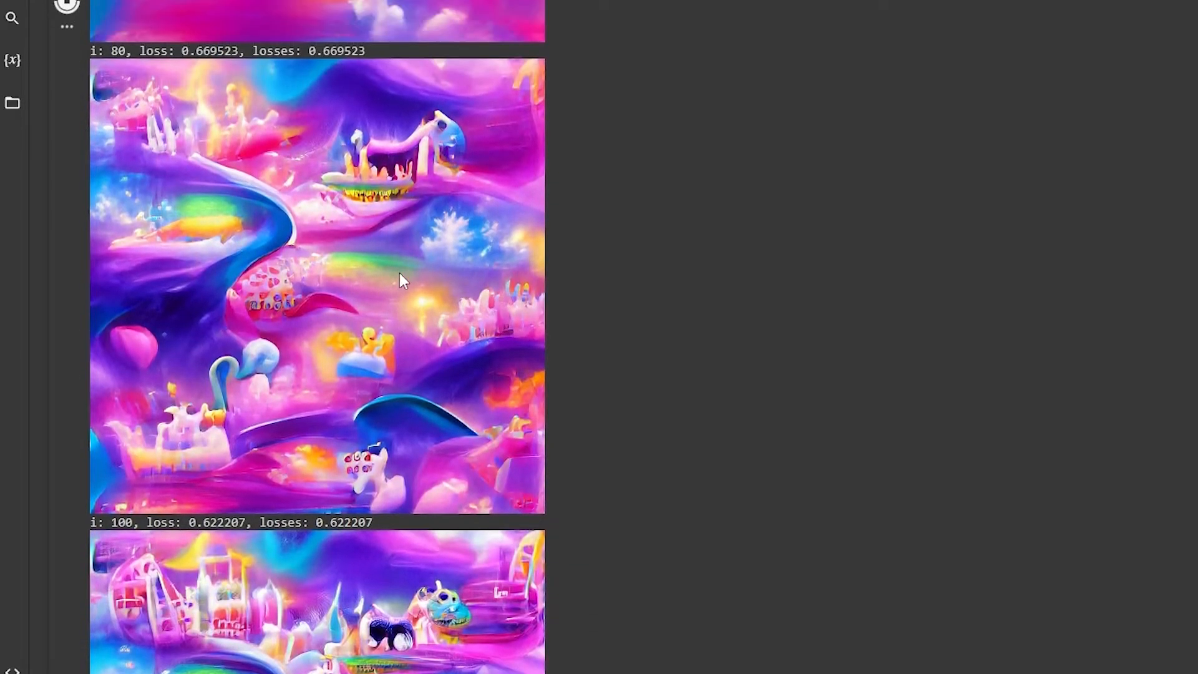
{"action": "scroll", "coordinate": [234, 230], "scroll_direction": "down", "scroll_amount": 6}
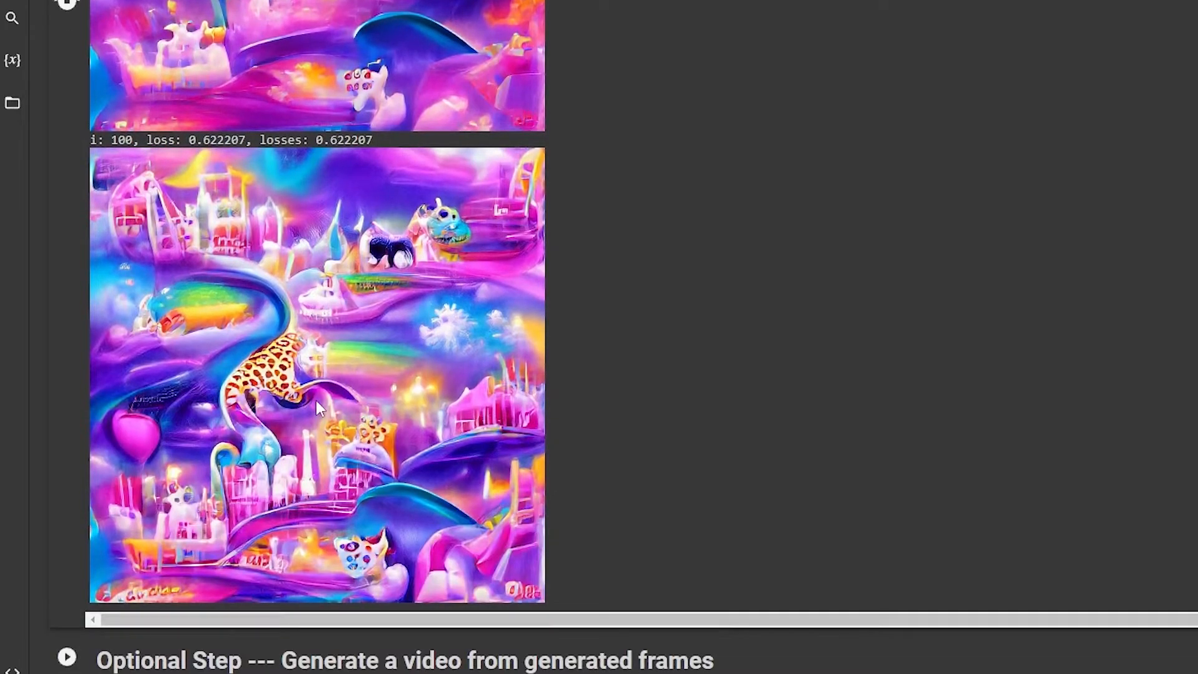
{"action": "scroll", "coordinate": [319, 407], "scroll_direction": "up", "scroll_amount": 1}
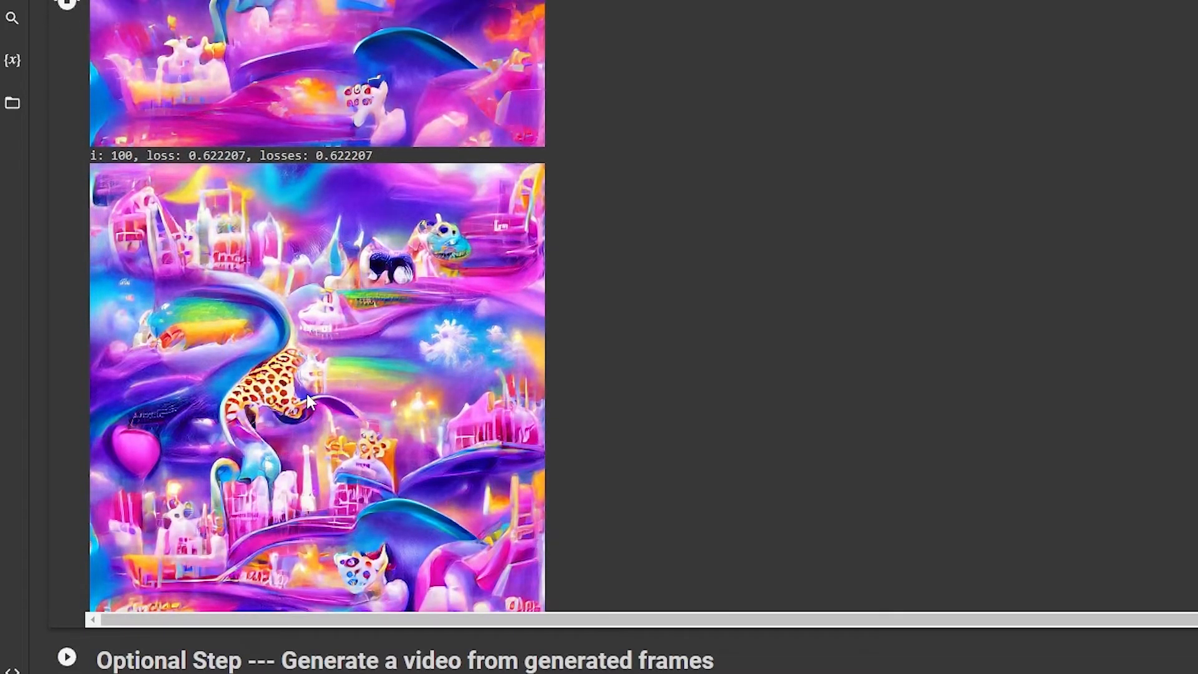
{"action": "scroll", "coordinate": [306, 392], "scroll_direction": "down", "scroll_amount": 2}
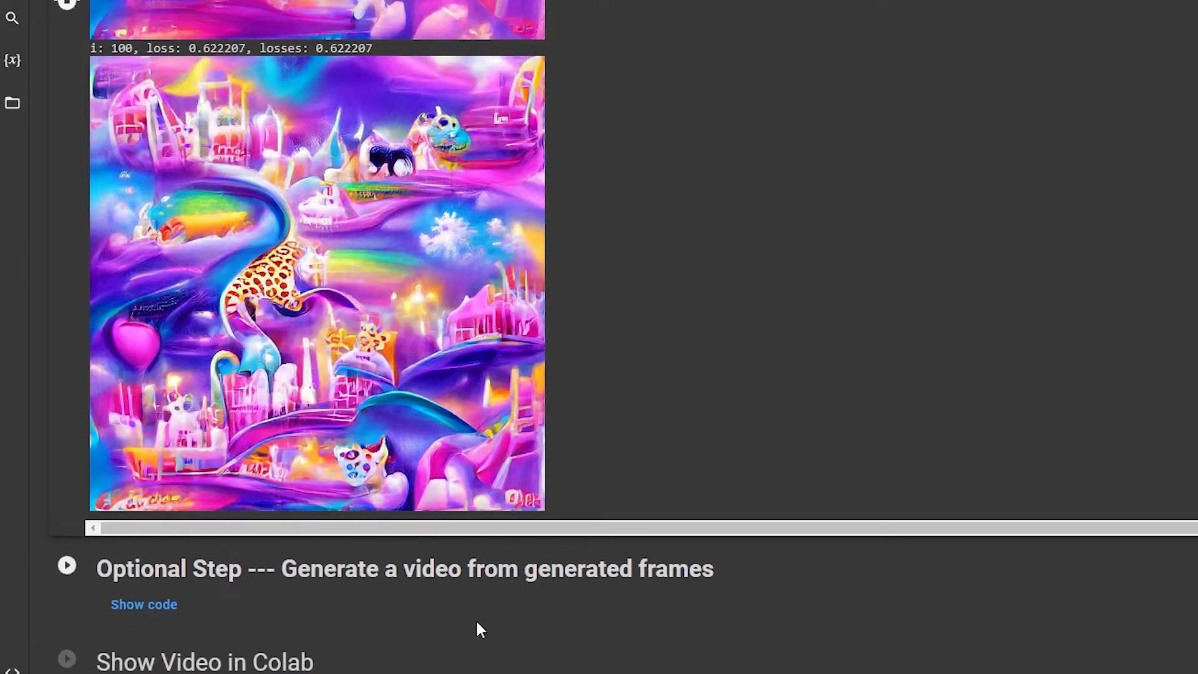
{"action": "scroll", "coordinate": [479, 629], "scroll_direction": "up", "scroll_amount": 2}
{"action": "scroll", "coordinate": [317, 305], "scroll_direction": "up", "scroll_amount": 1}
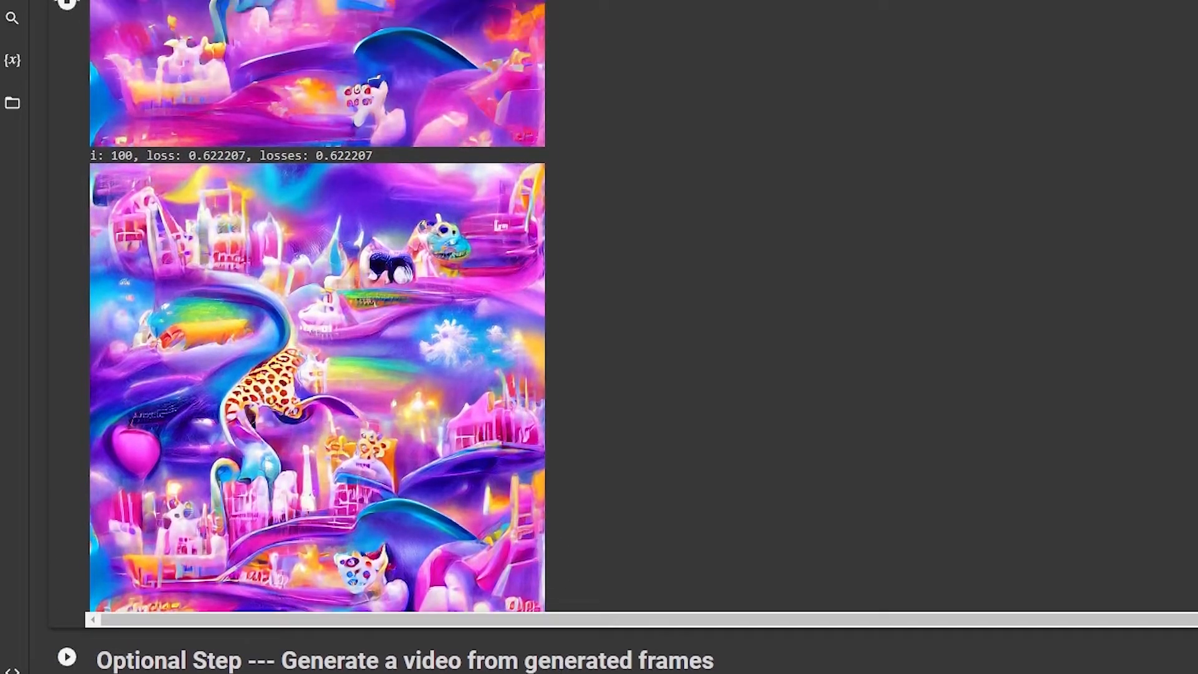
Show the code of the "Run the Art Generator" cell and review its training loop
{"action": "scroll", "coordinate": [25, 496], "scroll_direction": "up", "scroll_amount": 2}
{"action": "scroll", "coordinate": [38, 490], "scroll_direction": "up", "scroll_amount": 10}
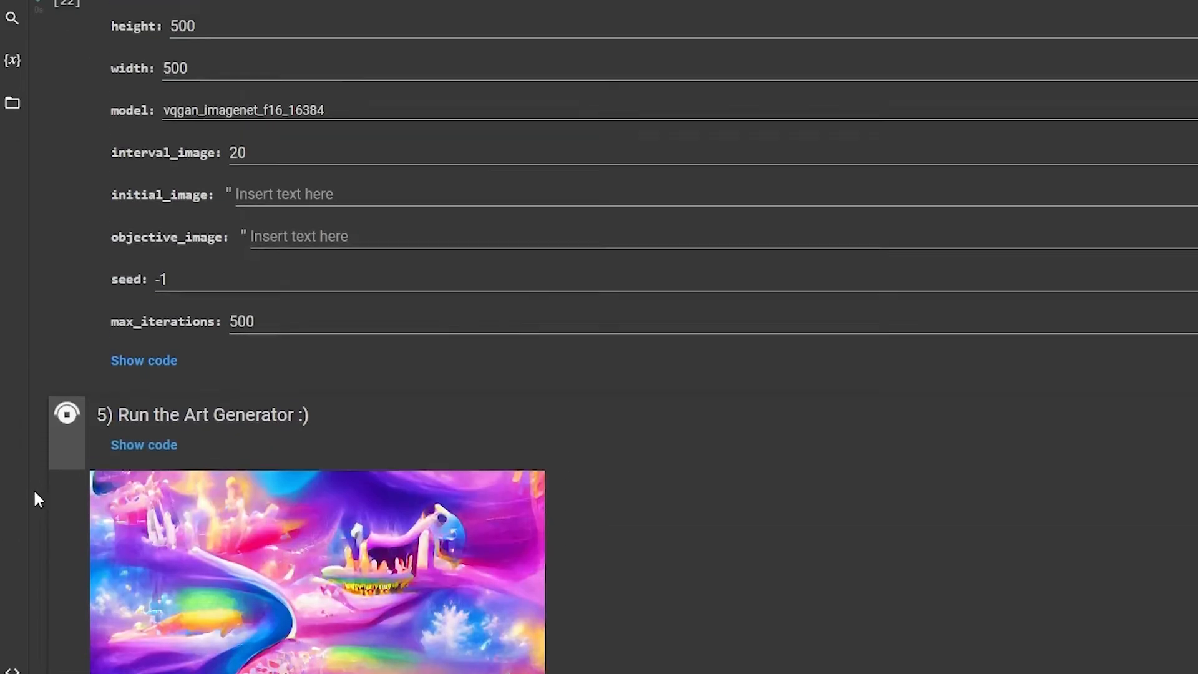
{"action": "scroll", "coordinate": [43, 429], "scroll_direction": "down", "scroll_amount": 20}
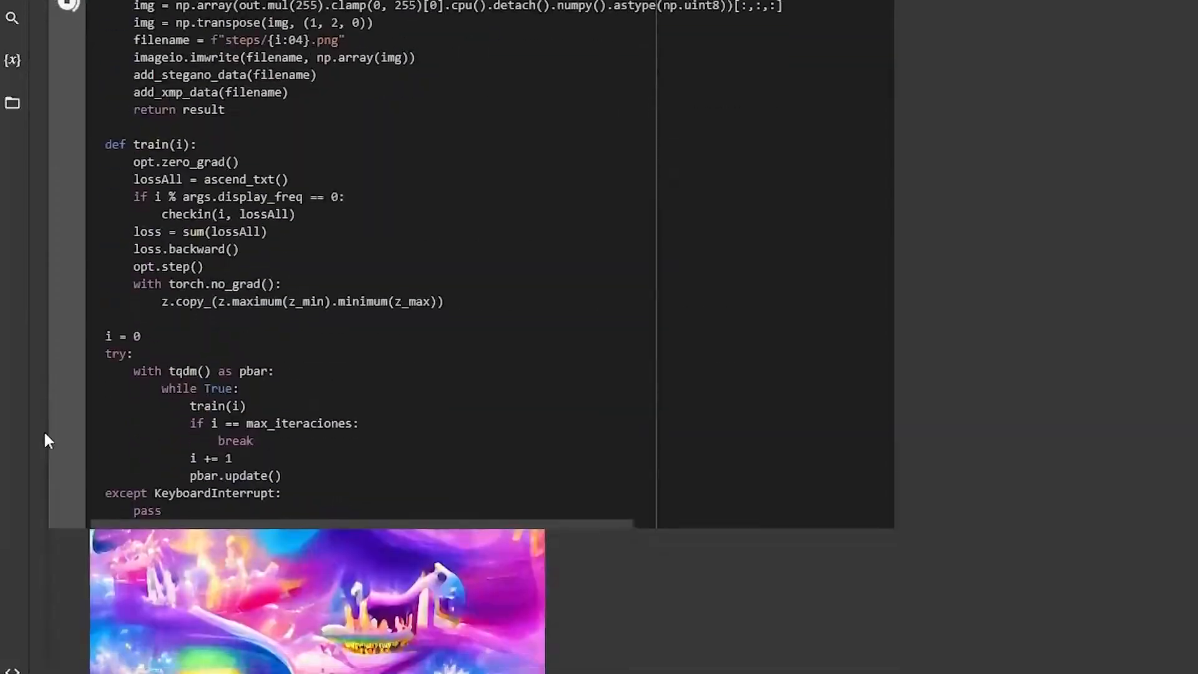
{"action": "scroll", "coordinate": [45, 441], "scroll_direction": "up", "scroll_amount": 5}
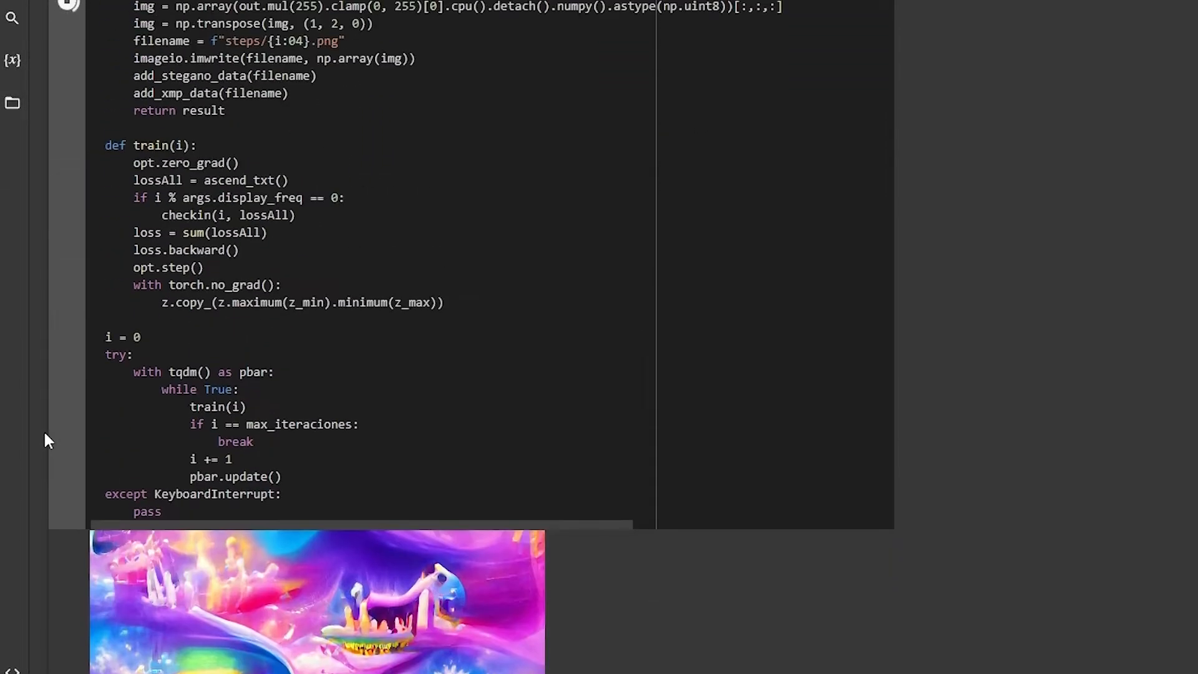
Save the generated image from iteration 100 in the art generator output to the computer
{"action": "scroll", "coordinate": [46, 441], "scroll_direction": "down", "scroll_amount": 11}
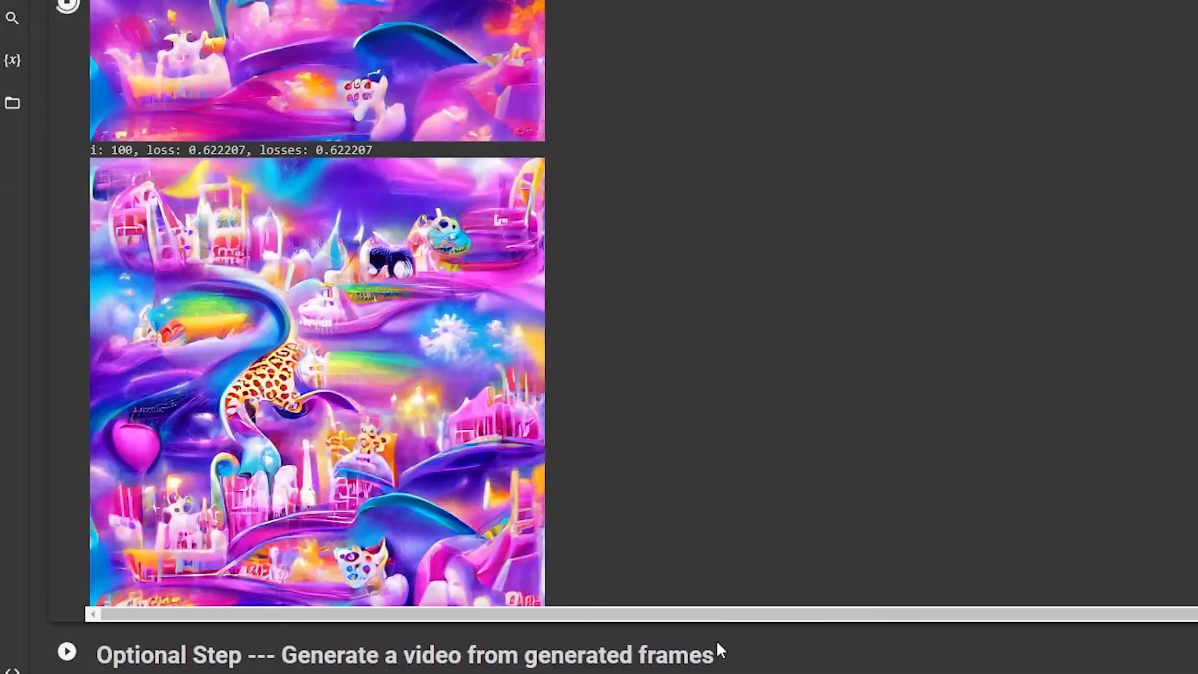
{"action": "scroll", "coordinate": [400, 511], "scroll_direction": "up", "scroll_amount": 1}
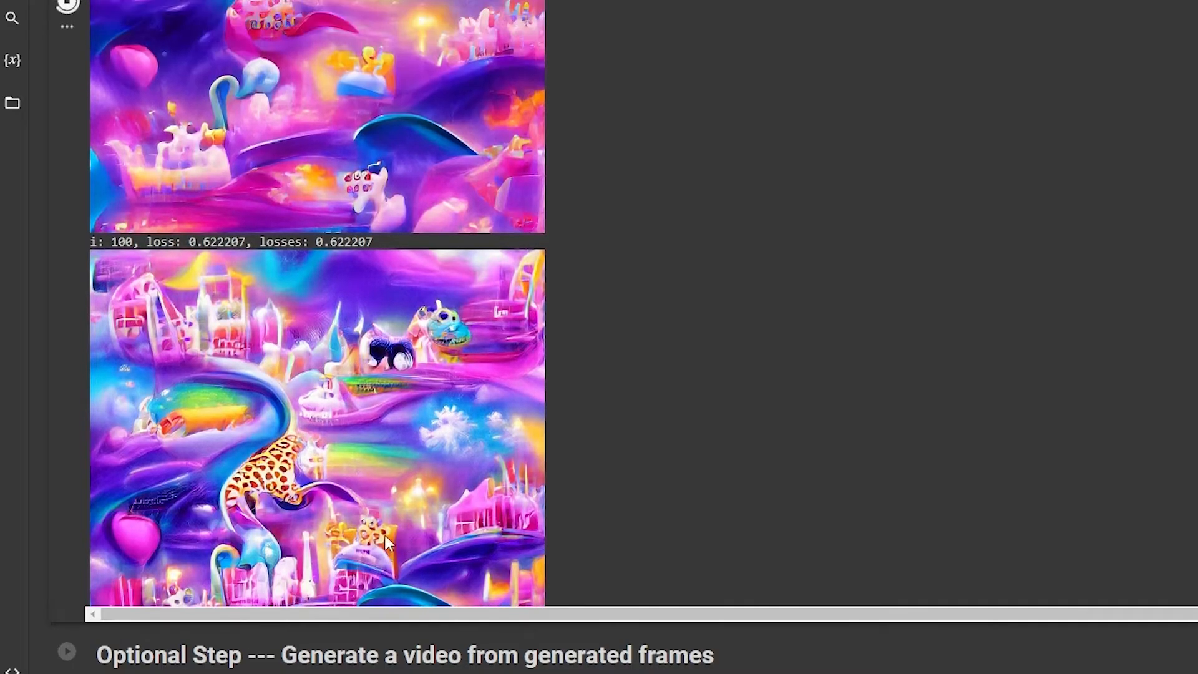
{"action": "scroll", "coordinate": [387, 534], "scroll_direction": "down", "scroll_amount": 1}
{"action": "scroll", "coordinate": [400, 543], "scroll_direction": "up", "scroll_amount": 1}
{"action": "scroll", "coordinate": [411, 527], "scroll_direction": "up", "scroll_amount": 1}
{"action": "scroll", "coordinate": [362, 485], "scroll_direction": "down", "scroll_amount": 1}
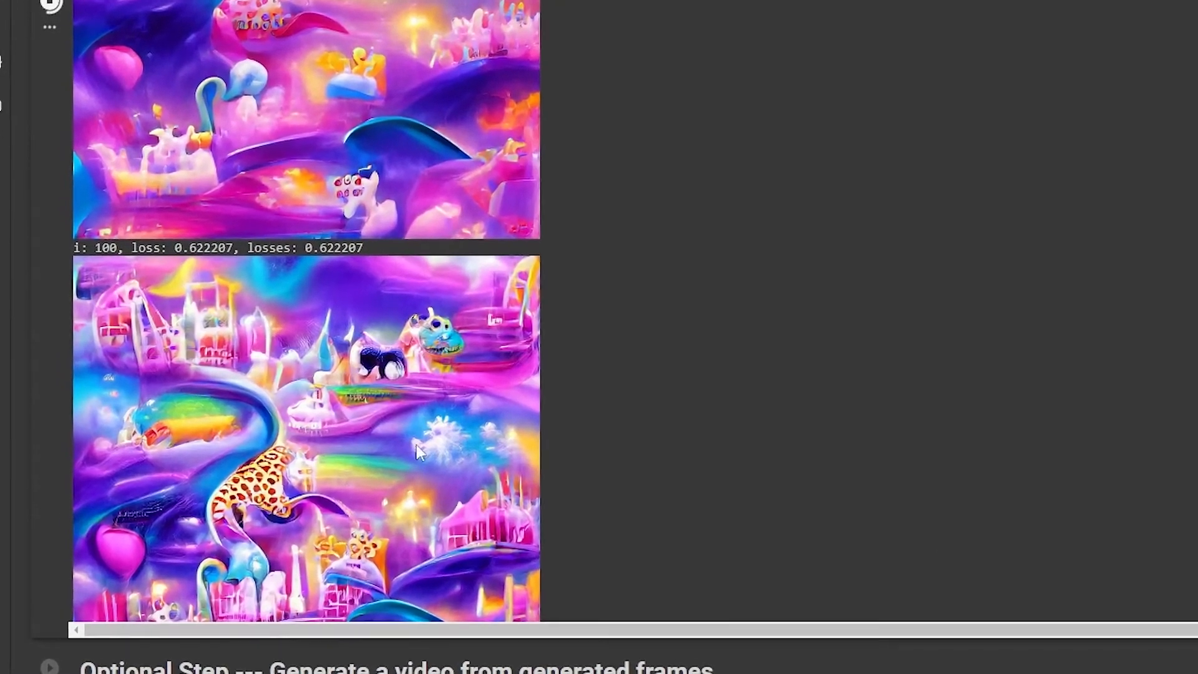
{"action": "right_click", "coordinate": [273, 362]}
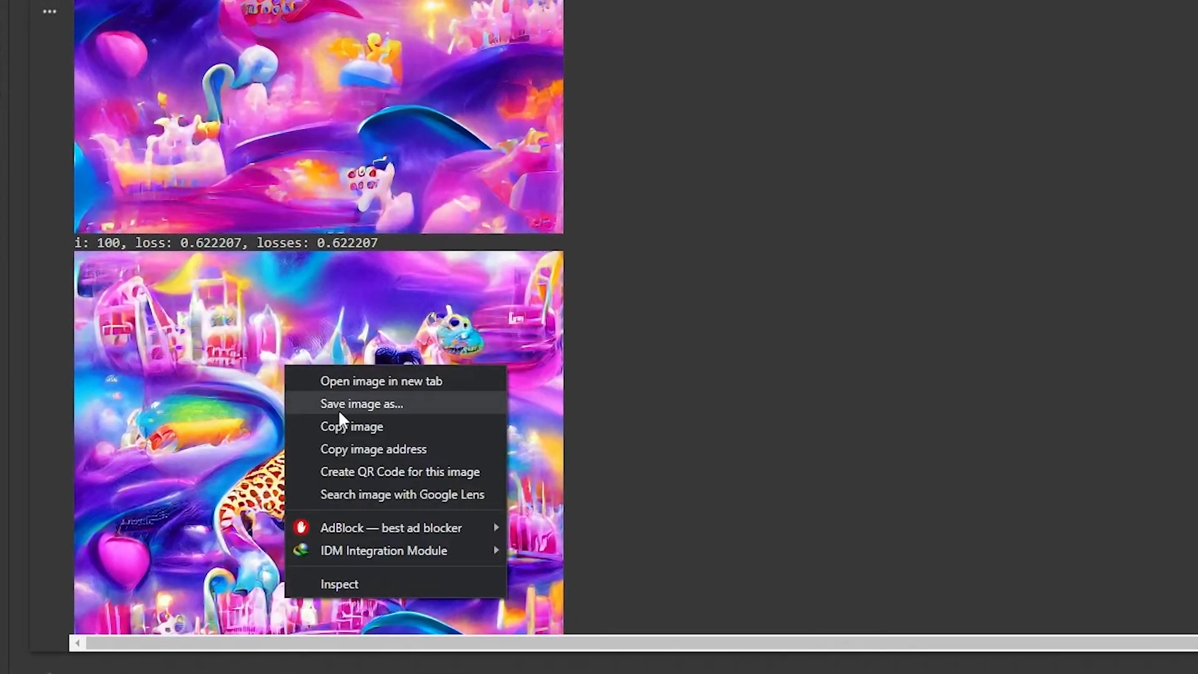
{"action": "left_click", "coordinate": [339, 403]}
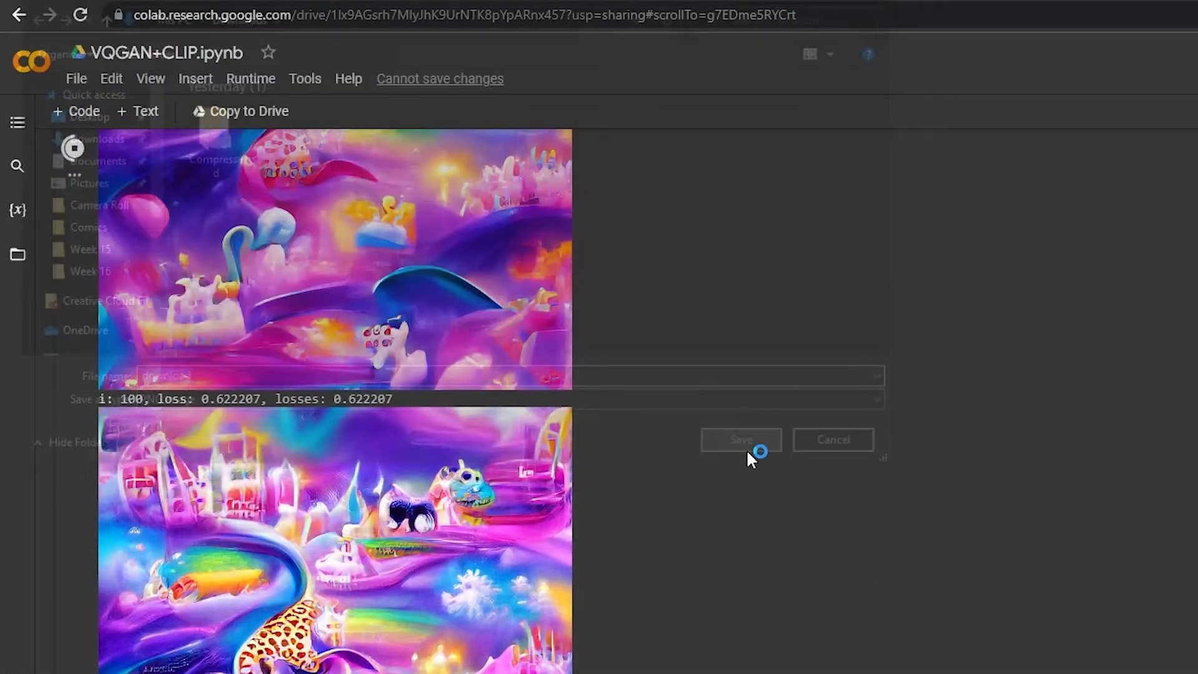
{"action": "left_click", "coordinate": [753, 448]}
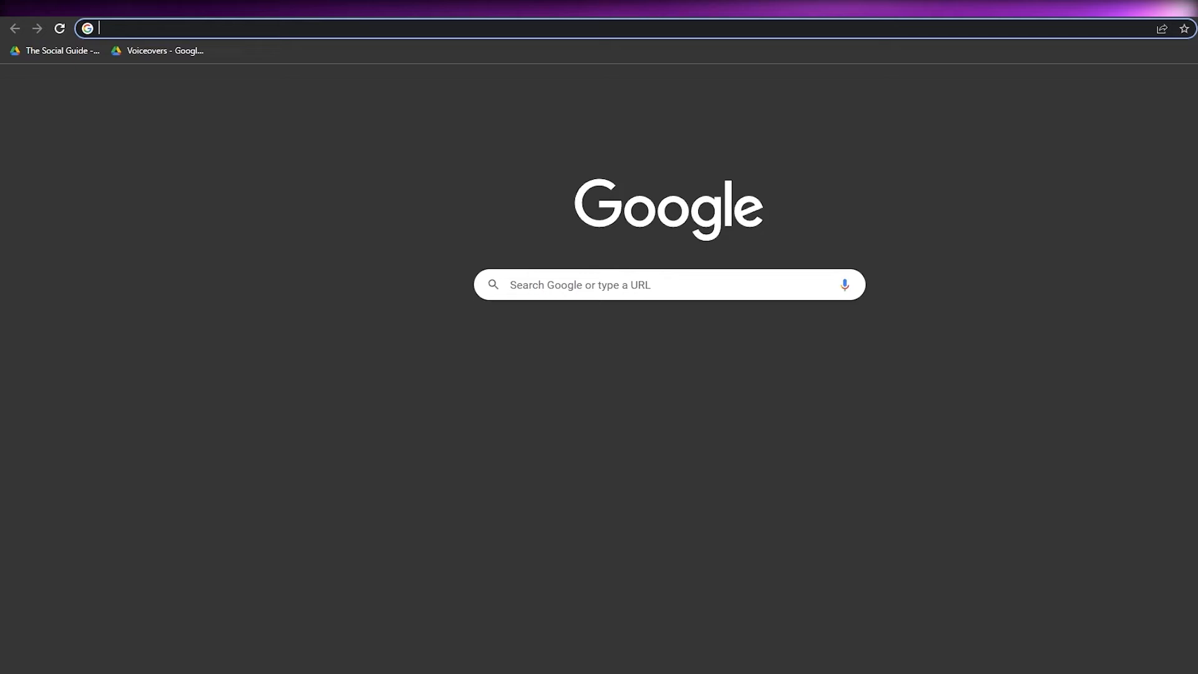
Switch to the OpenSea website in the browser and start creating a new NFT item
{"action": "type", "text": "opensea"}
{"action": "key", "text": "Return"}
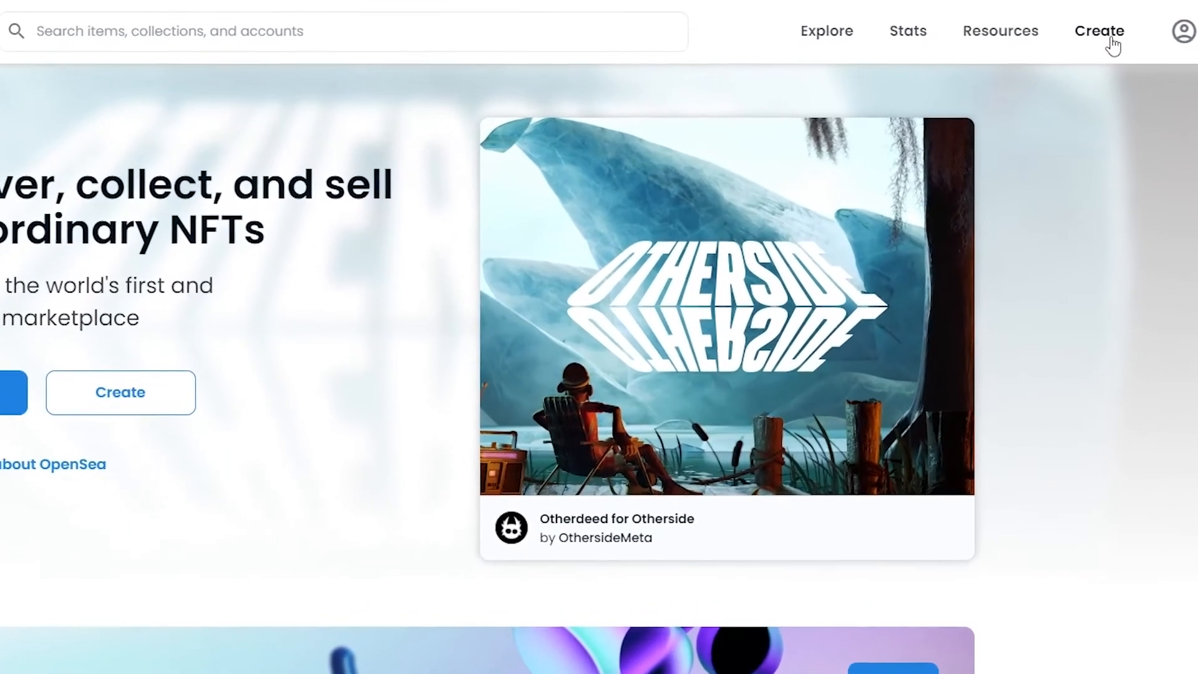
{"action": "left_click", "coordinate": [1091, 55]}
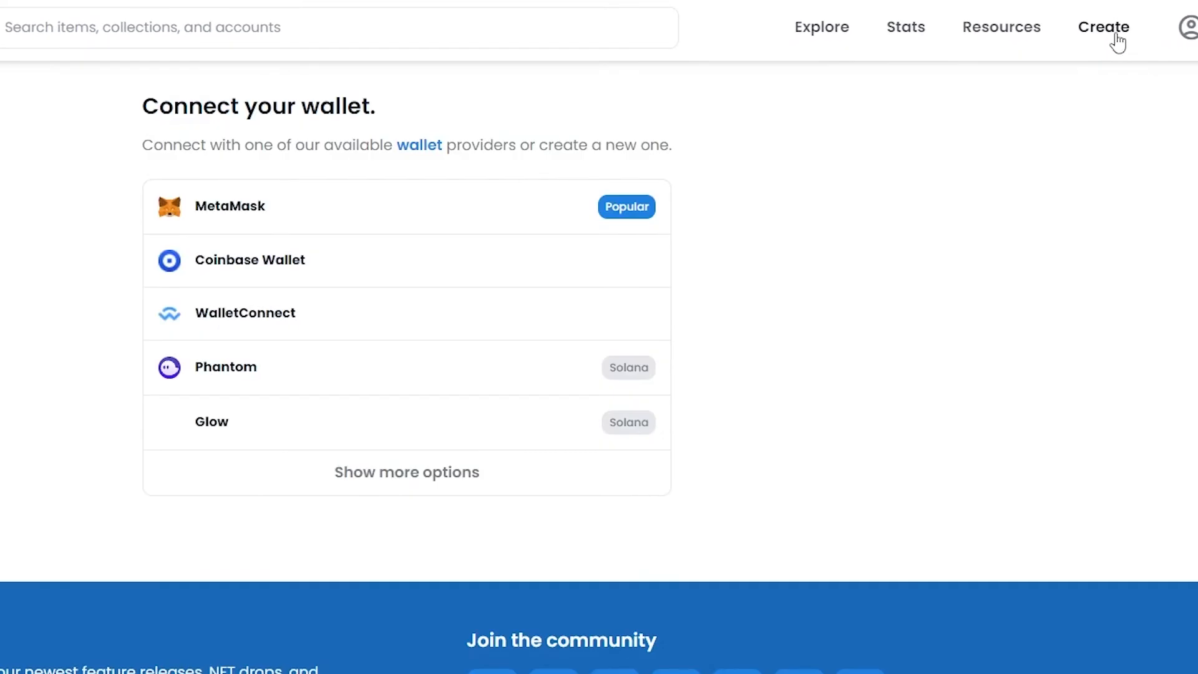
Connect the MetaMask wallet to OpenSea, unlocking it with the wallet password and approving the connection for Account 1
{"action": "left_click", "coordinate": [212, 203]}
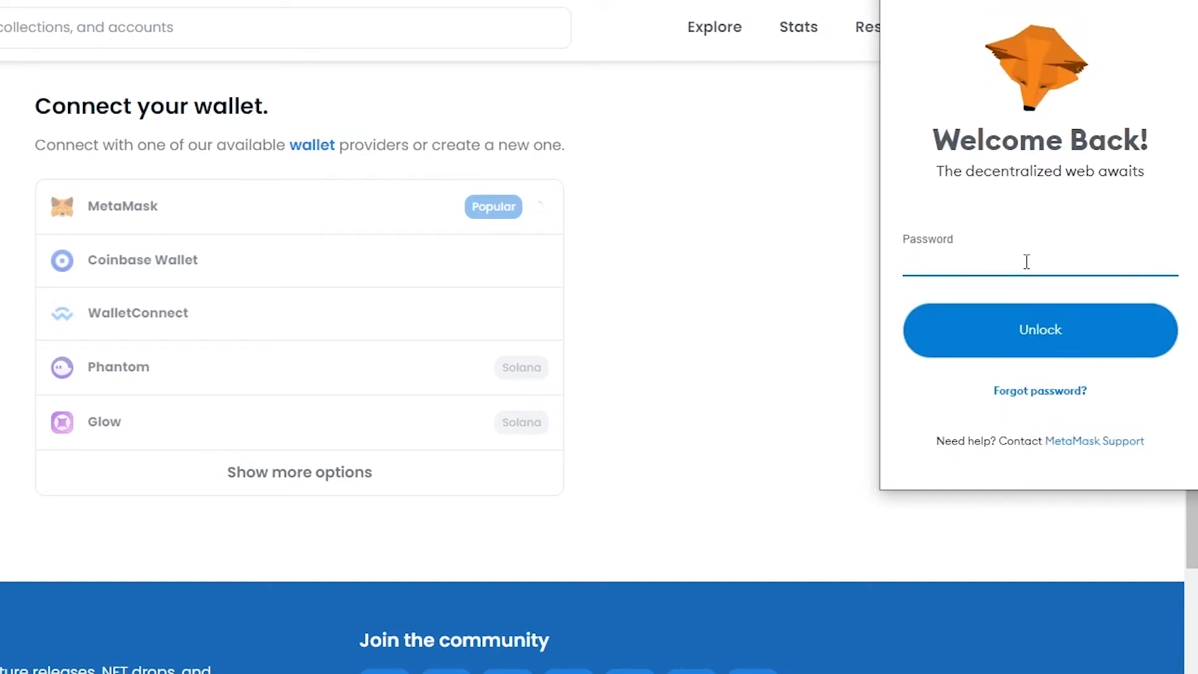
{"action": "key", "text": "Return"}
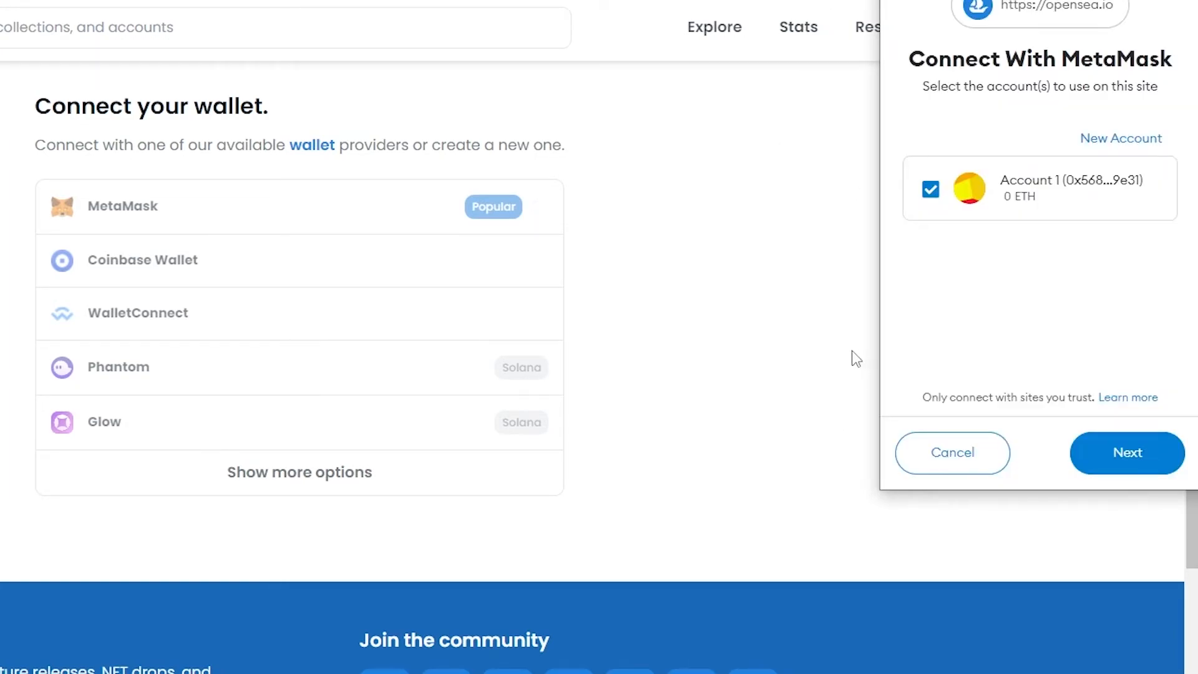
{"action": "left_click", "coordinate": [1154, 476]}
{"action": "left_click", "coordinate": [1157, 456]}
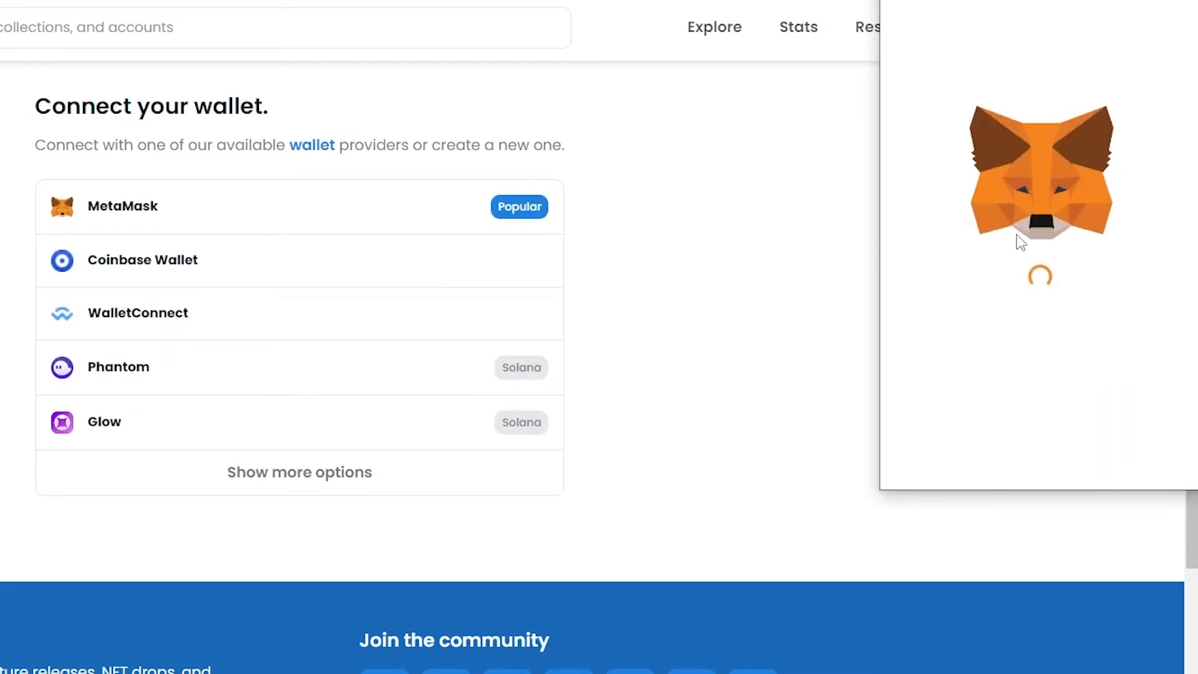
{"action": "left_click", "coordinate": [1139, 452]}
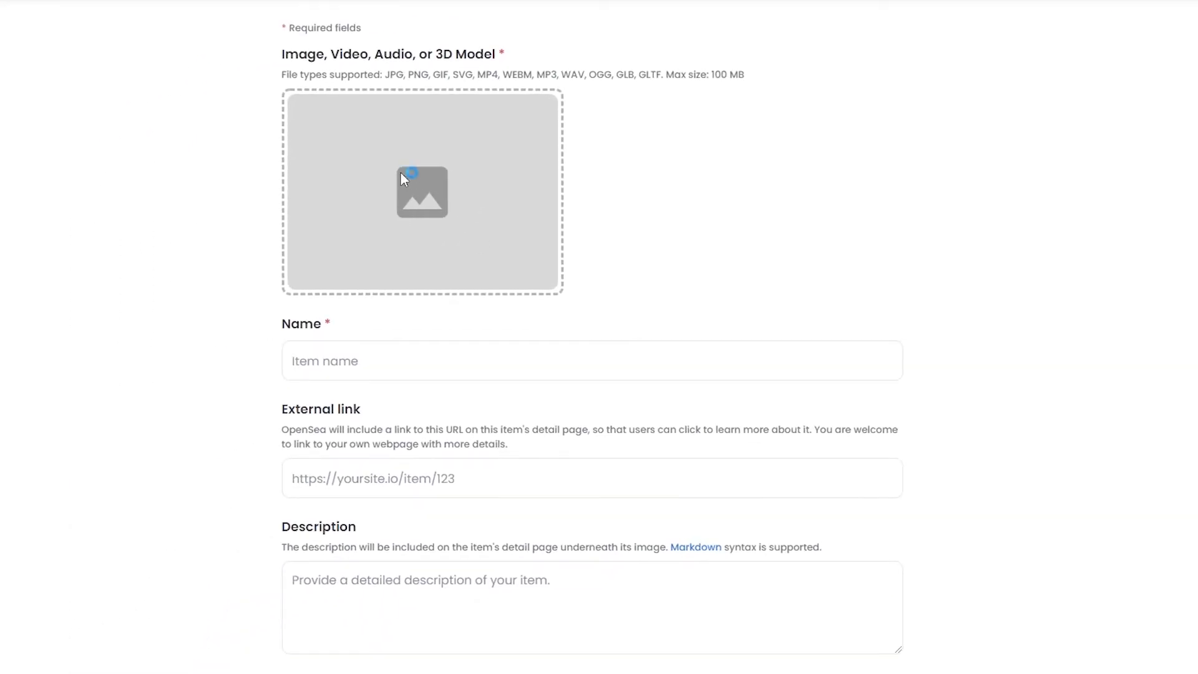
Open the file chooser for the new item's media, and review the form's description, collection, properties and content options
{"action": "left_click", "coordinate": [402, 175]}
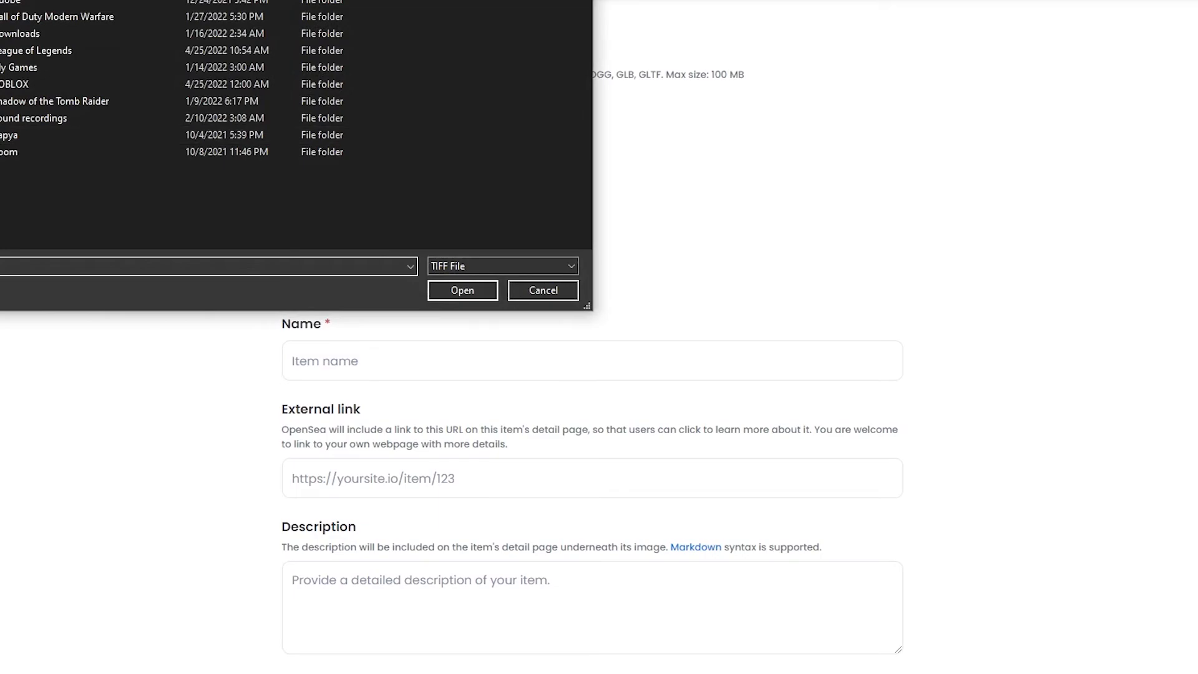
{"action": "scroll", "coordinate": [488, 333], "scroll_direction": "down", "scroll_amount": 5}
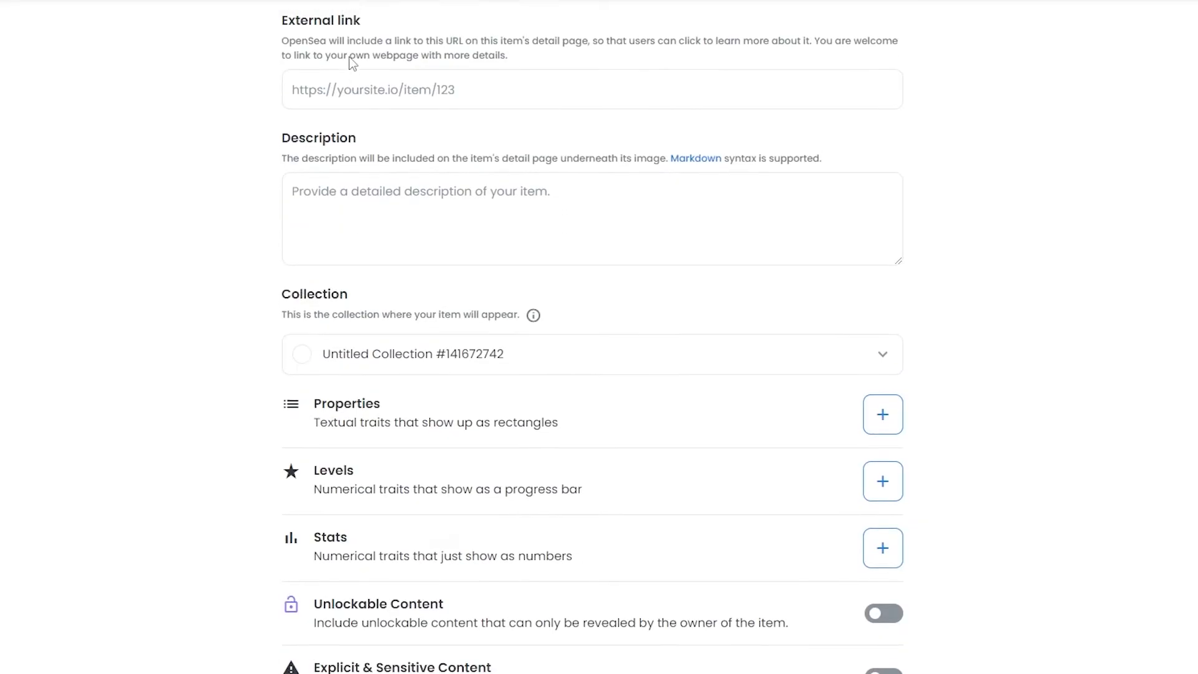
{"action": "scroll", "coordinate": [350, 63], "scroll_direction": "up", "scroll_amount": 3}
{"action": "scroll", "coordinate": [389, 186], "scroll_direction": "down", "scroll_amount": 3}
{"action": "scroll", "coordinate": [407, 191], "scroll_direction": "down", "scroll_amount": 8}
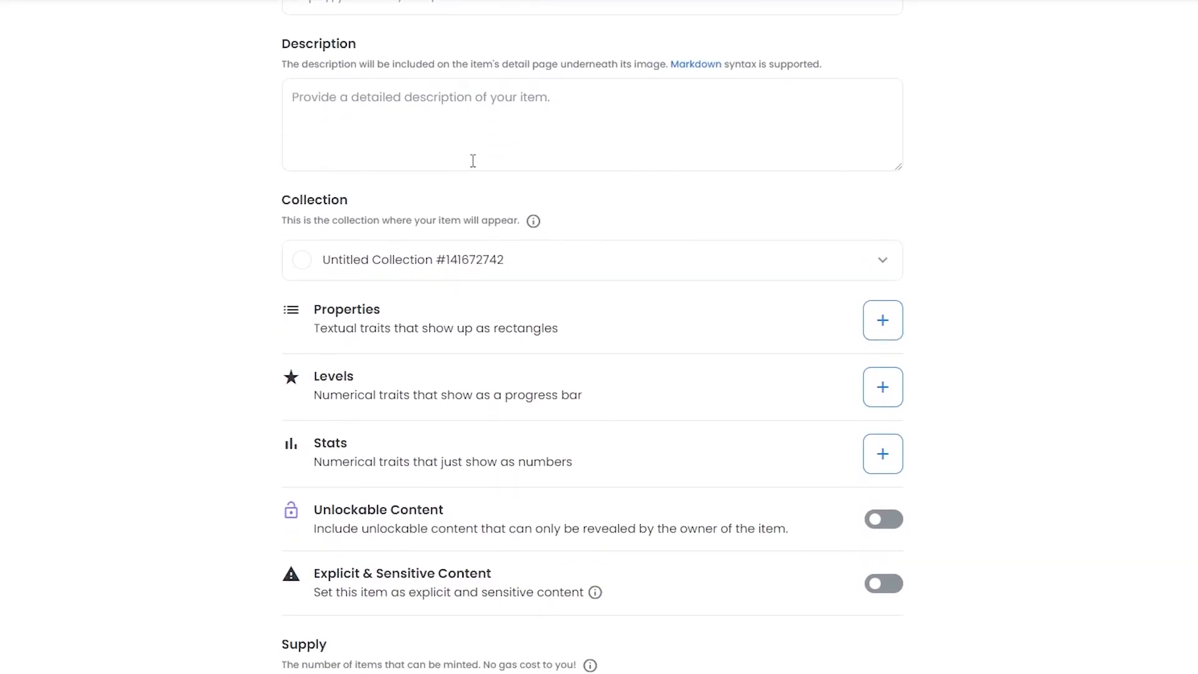